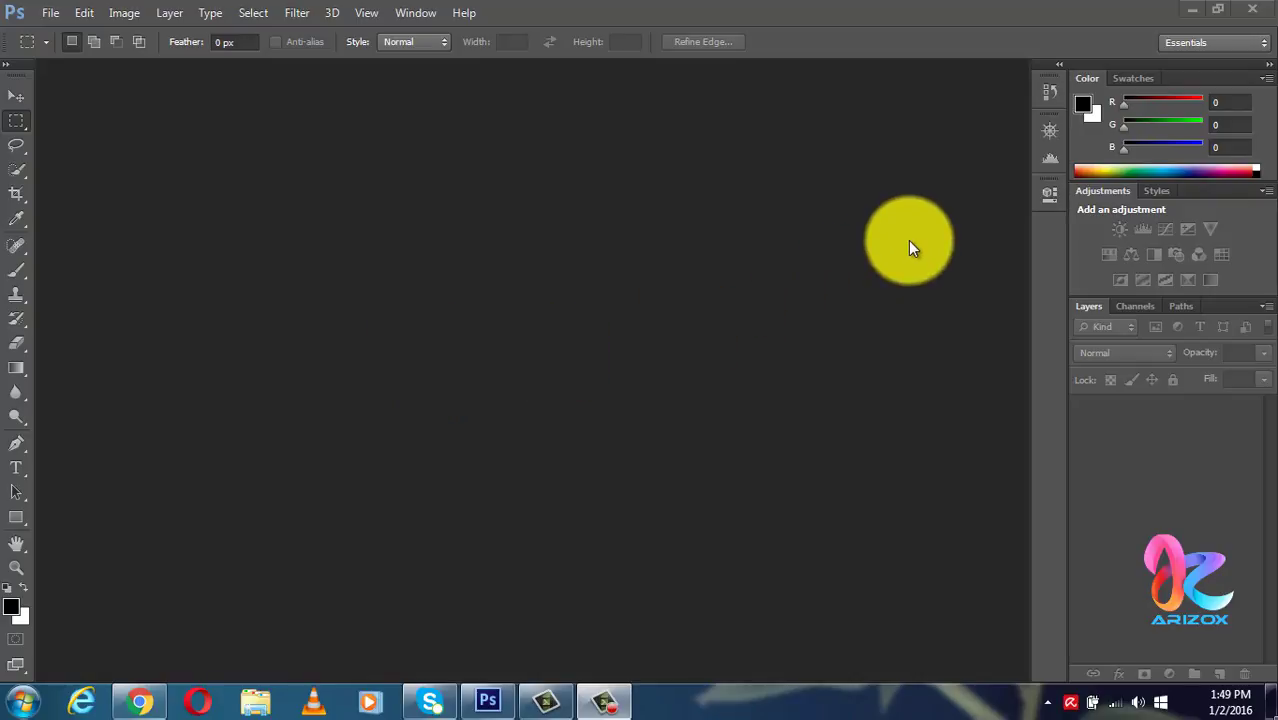
- Open the cartoon-girls wallpaper image from the Downloads folder and dismiss the Avira security alert
click(49, 13)
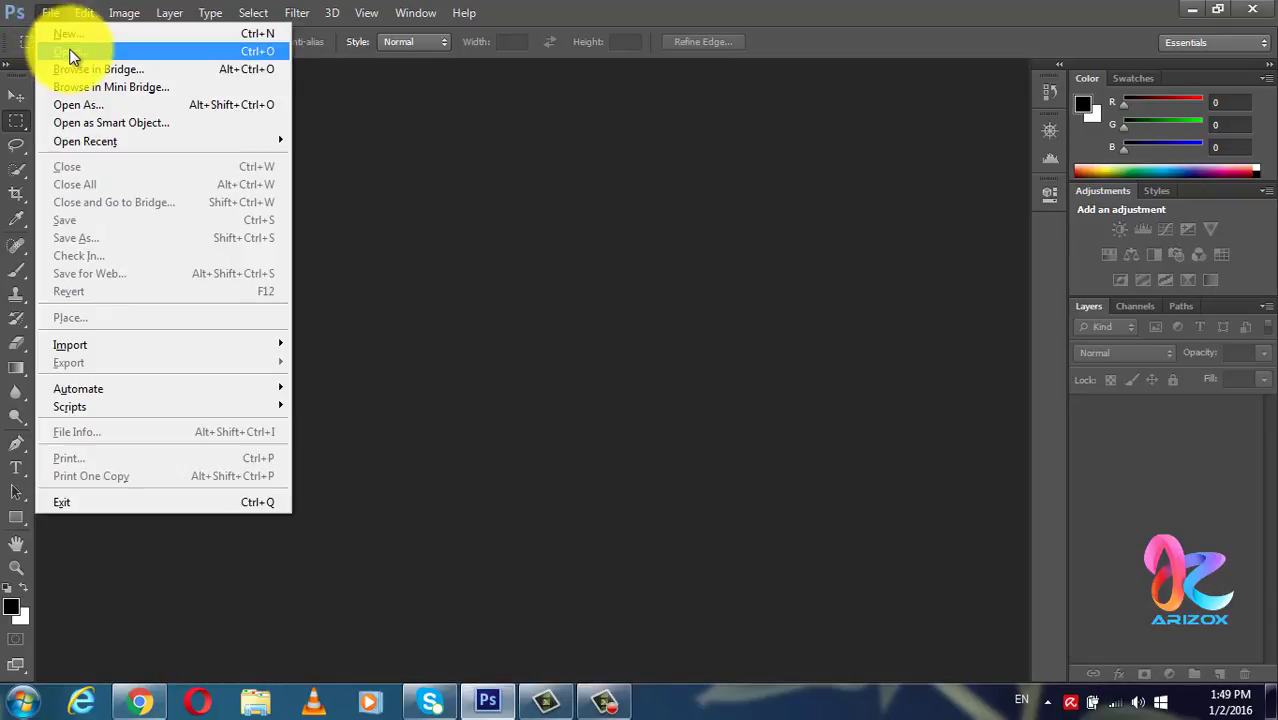
click(70, 52)
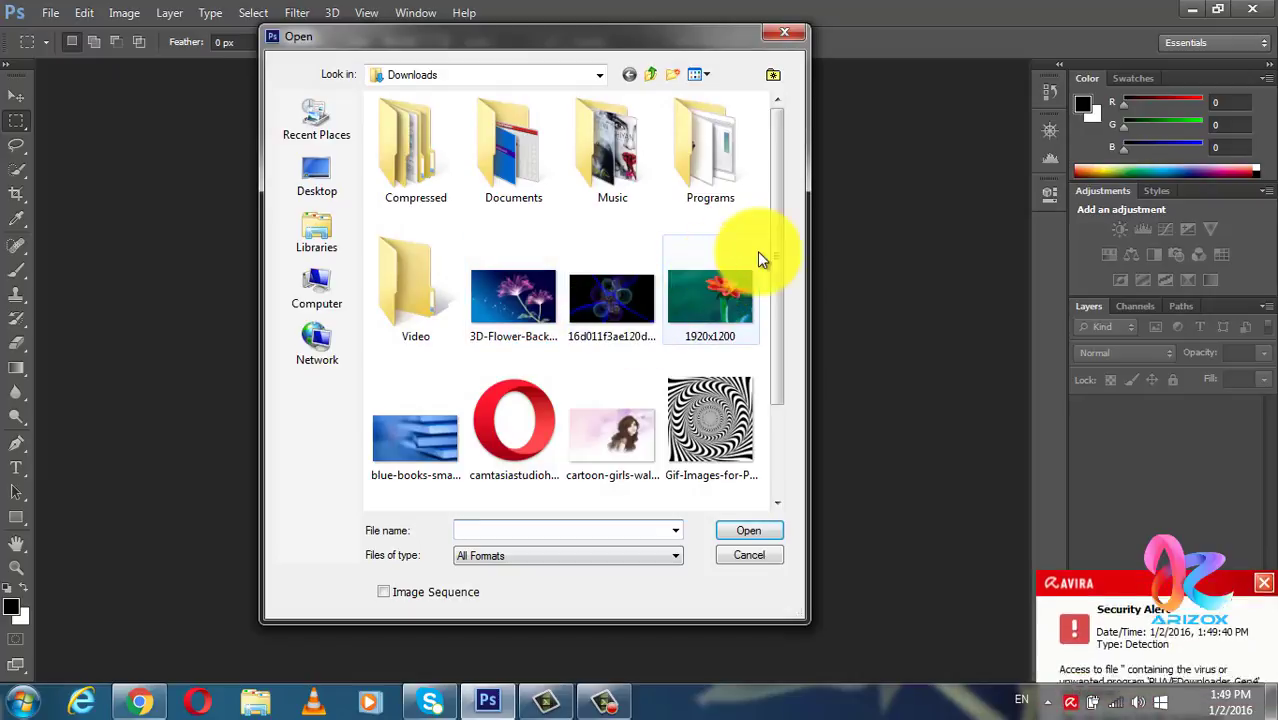
drag(779, 248, 779, 337)
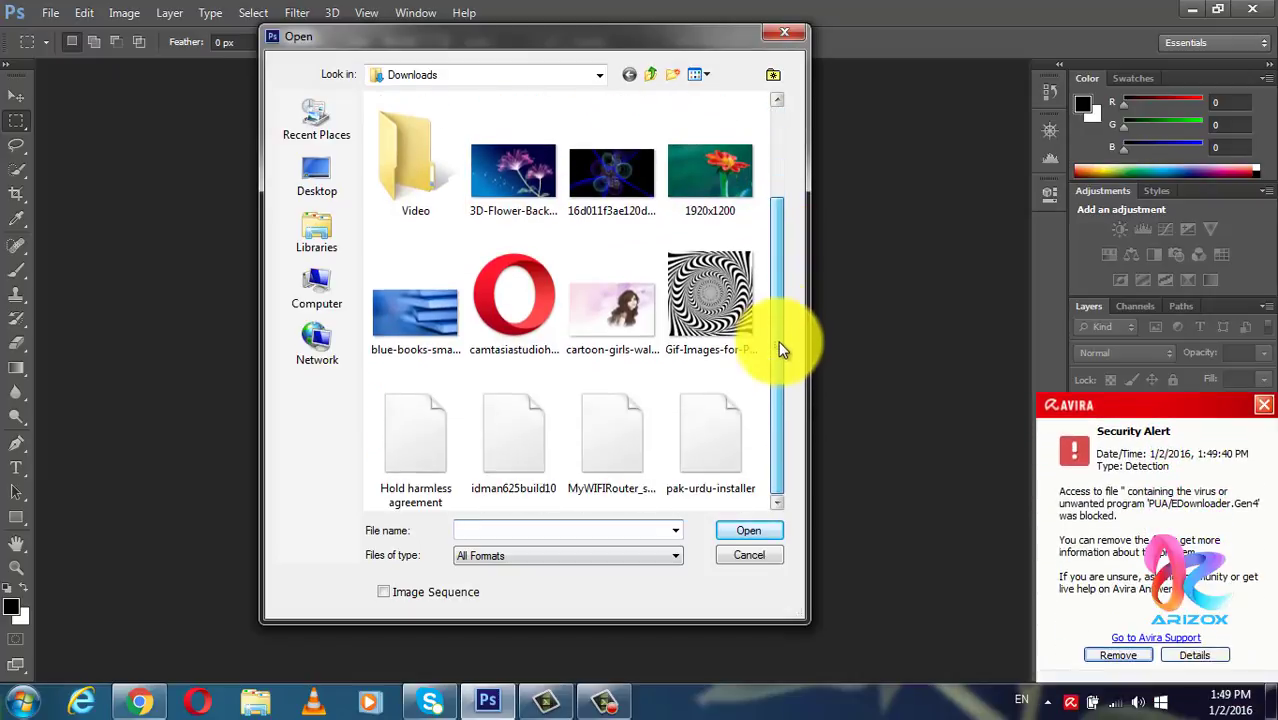
double_click(641, 318)
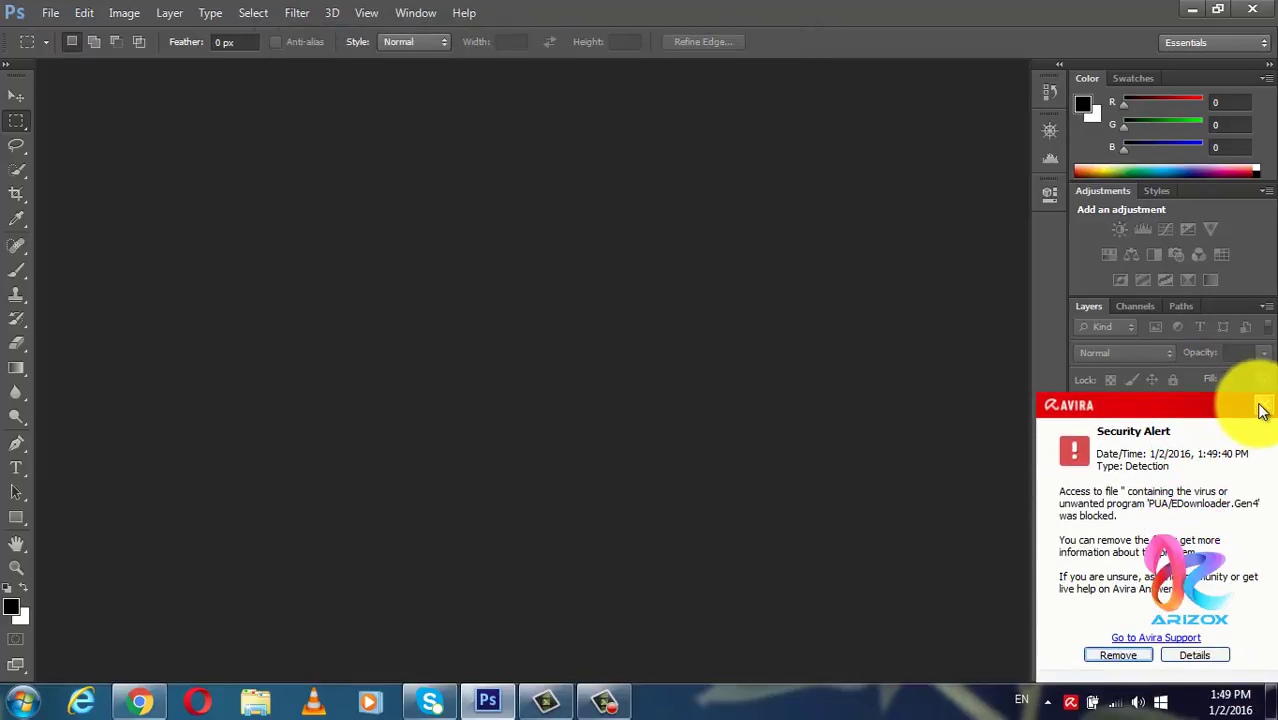
click(1262, 408)
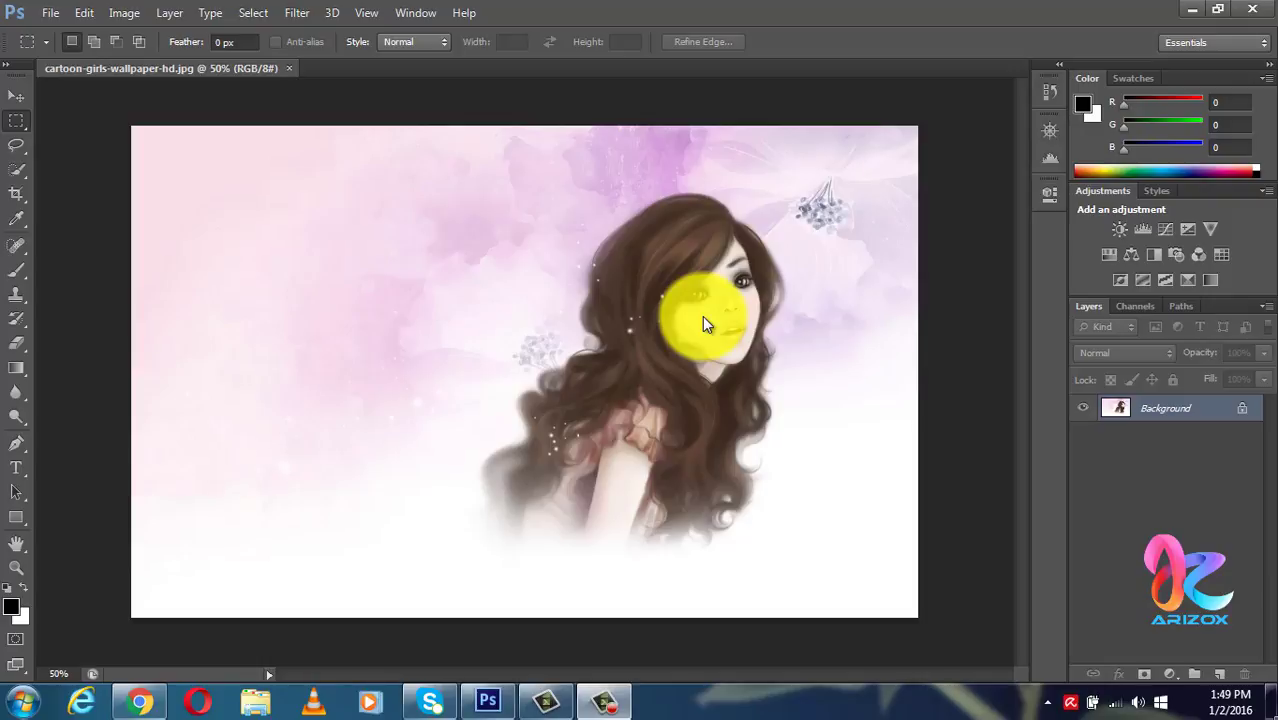
- Use the Zoom tool to magnify the girl's face to 200%, and zoom back out to 50%
click(17, 567)
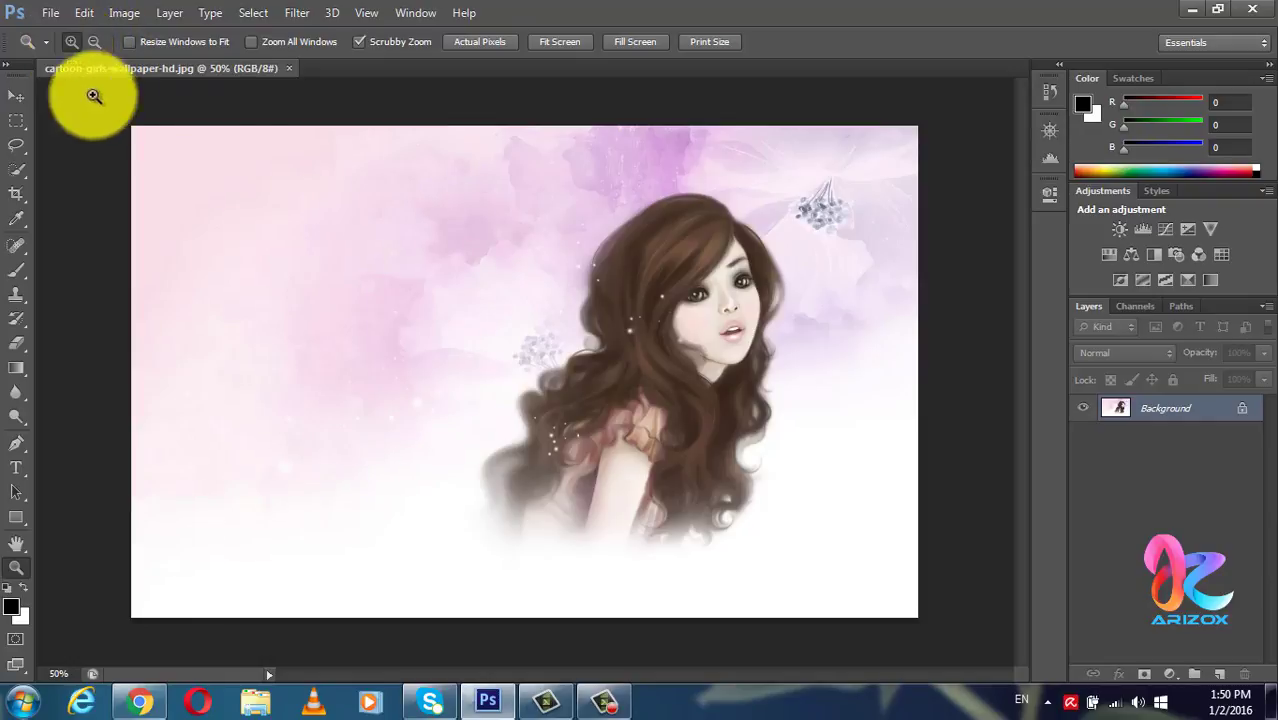
click(748, 316)
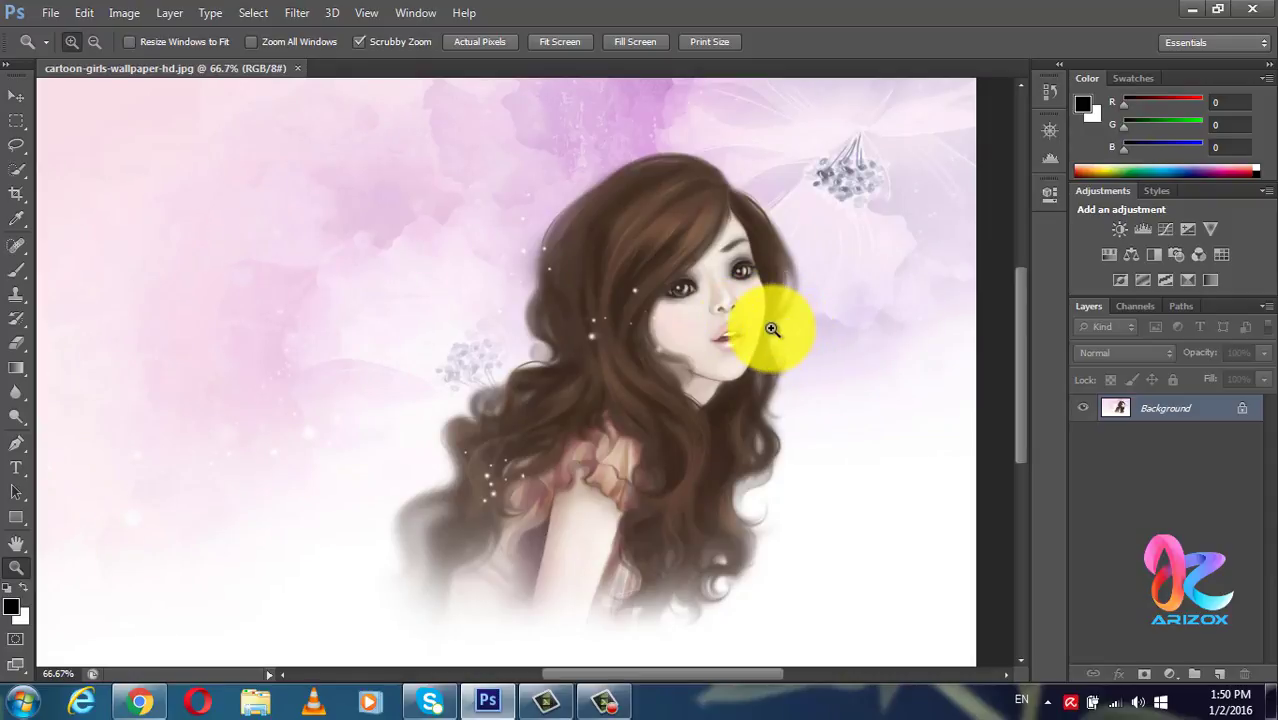
click(766, 328)
click(765, 335)
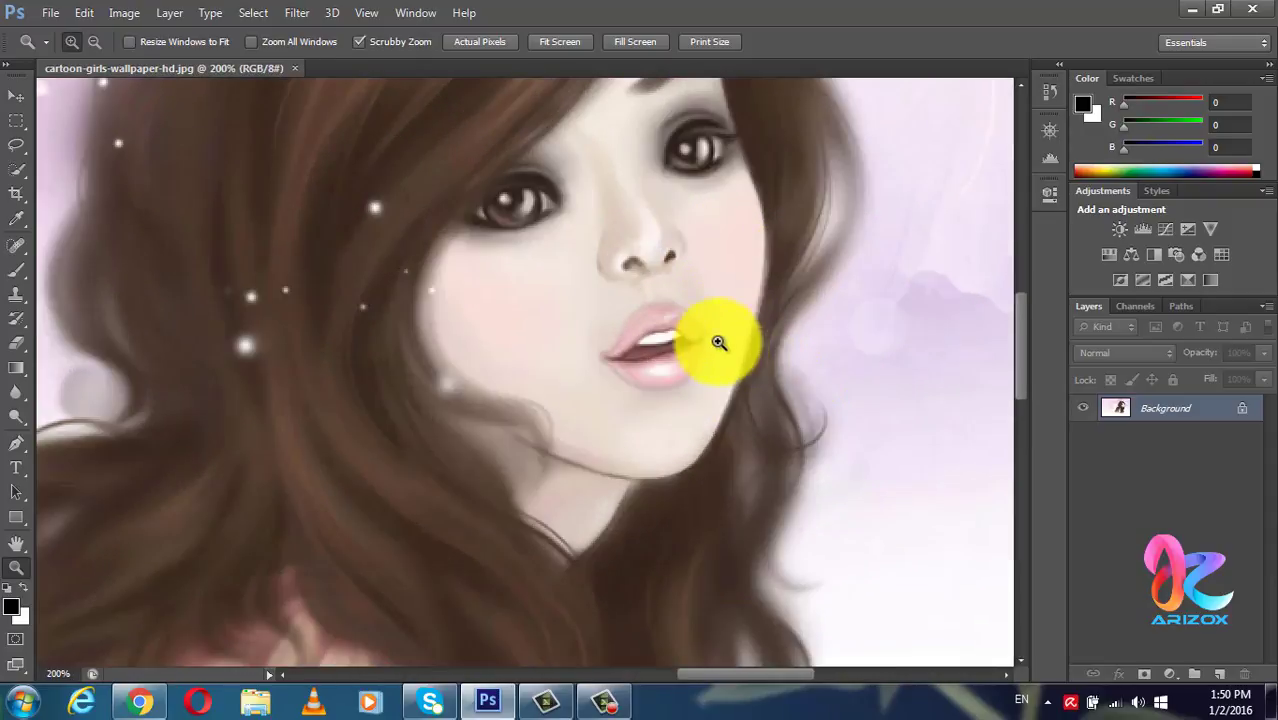
click(94, 41)
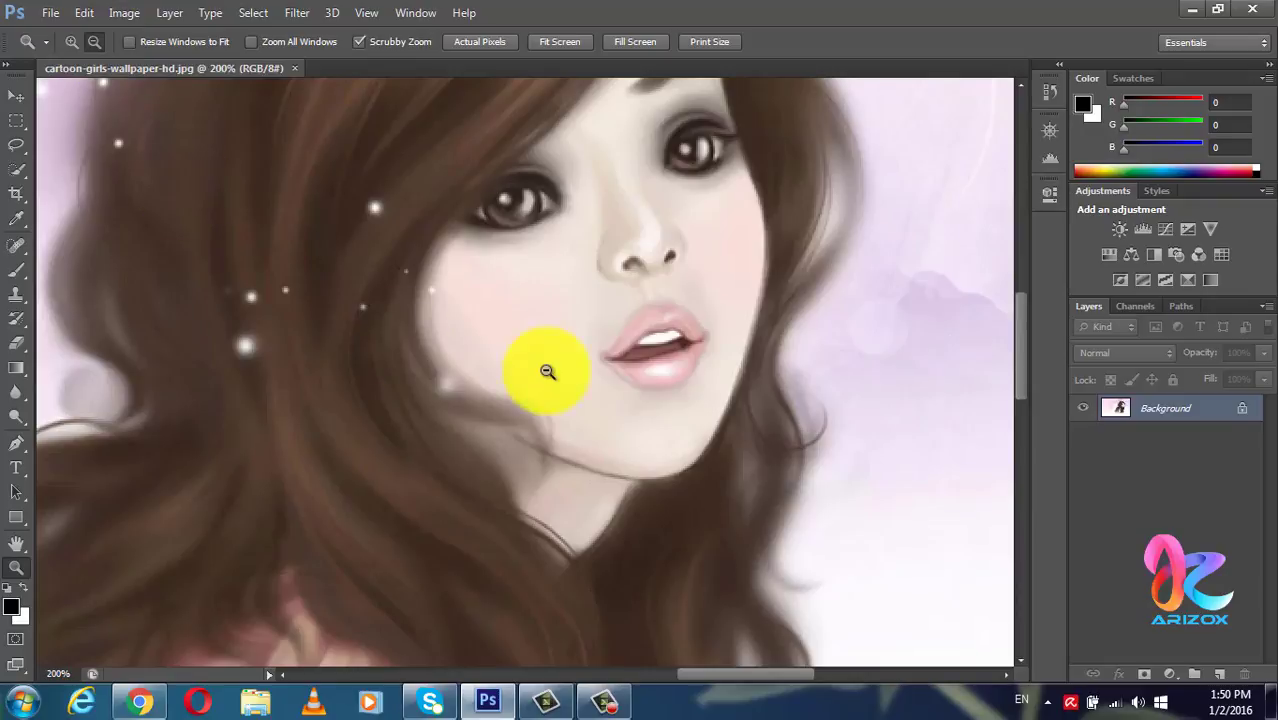
click(648, 347)
click(648, 347)
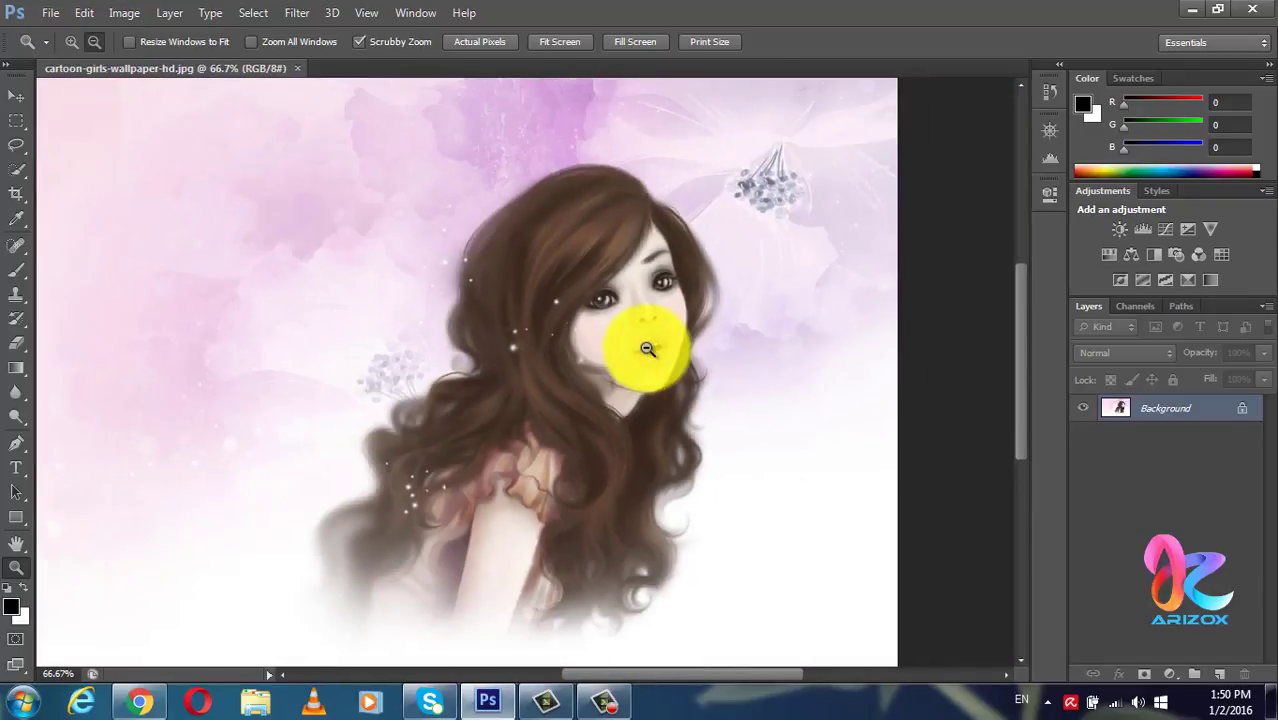
click(648, 348)
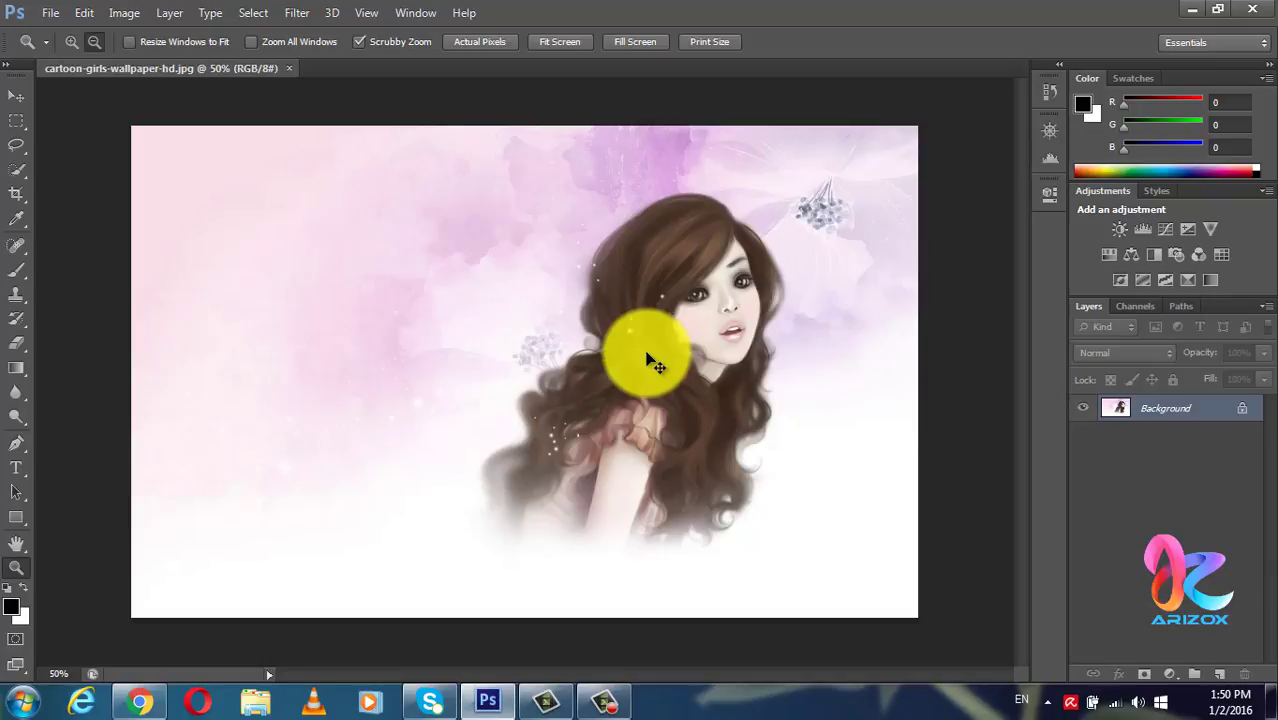
- Magnify the whole view around the image centre to 200% and return it to 50%
key(ctrl+plus)
key(ctrl+plus)
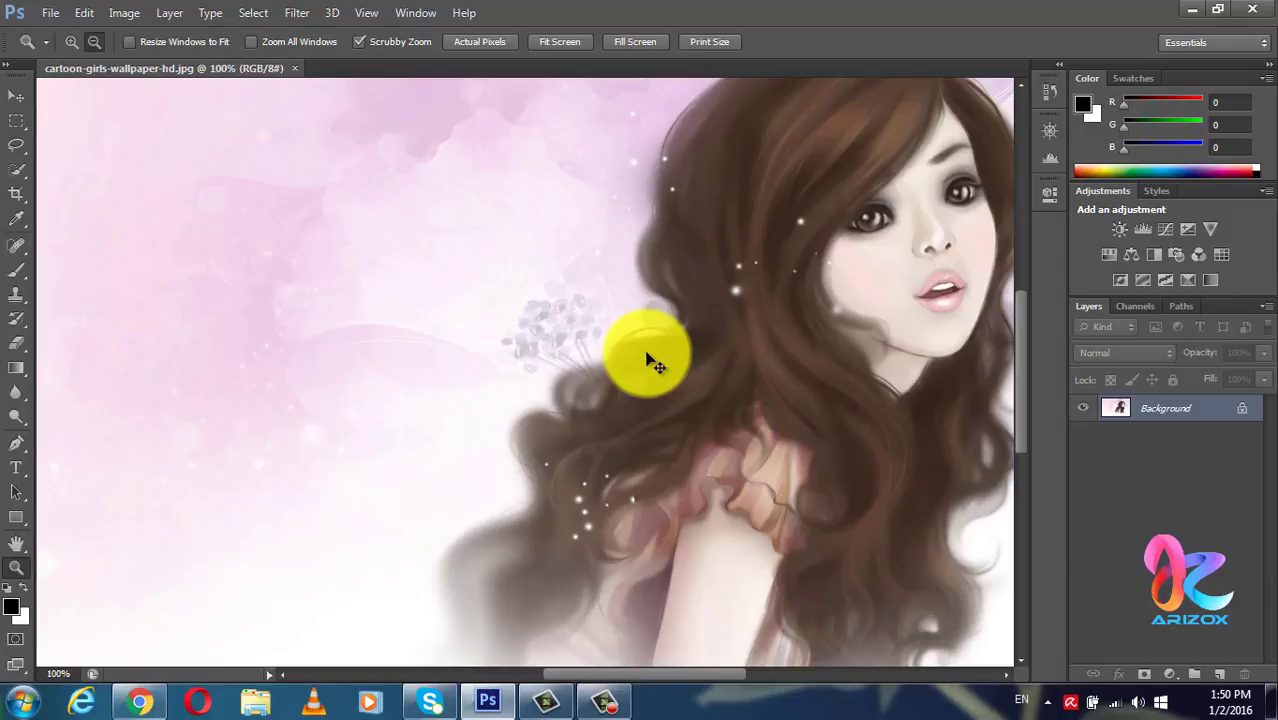
key(ctrl+plus)
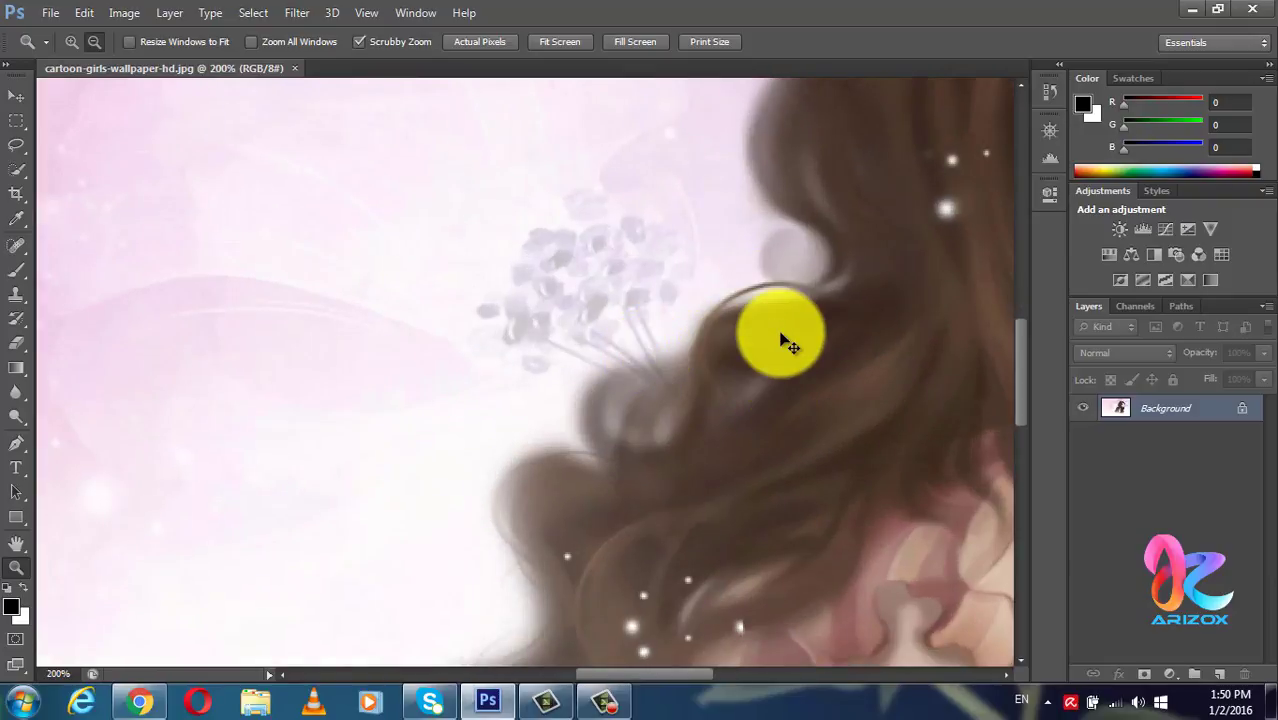
key(ctrl+minus)
key(ctrl+minus)
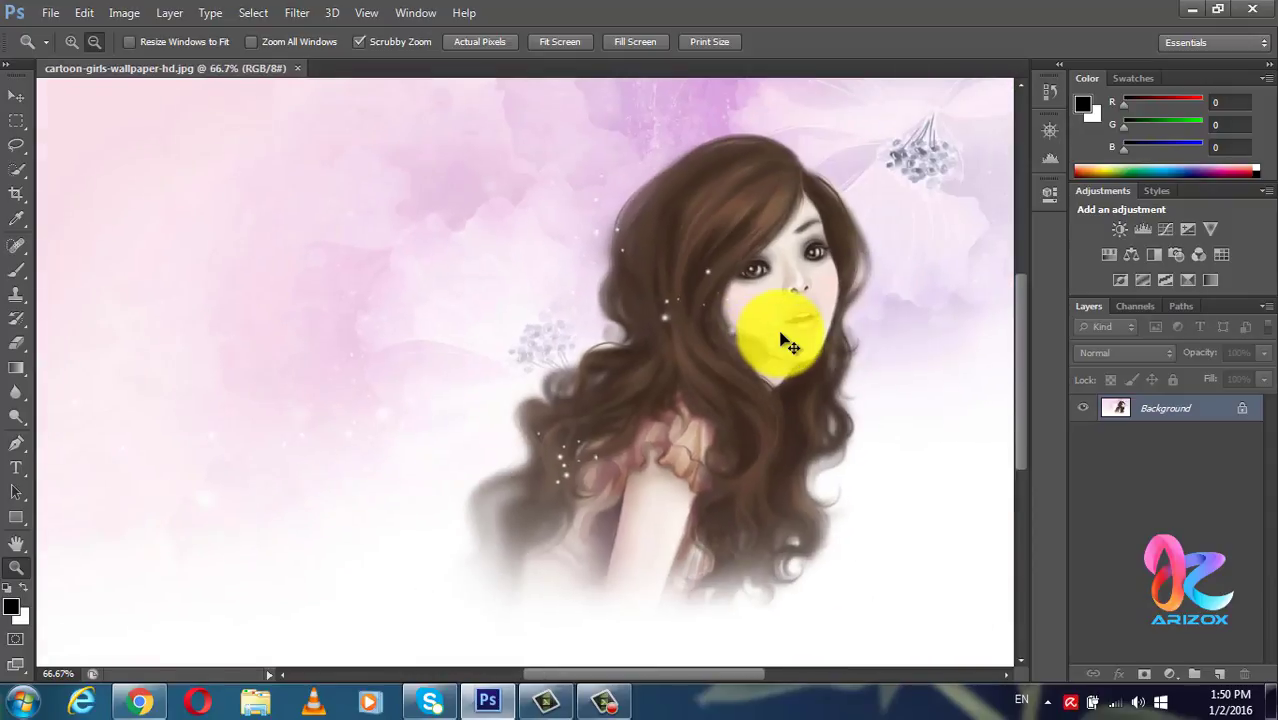
key(ctrl+minus)
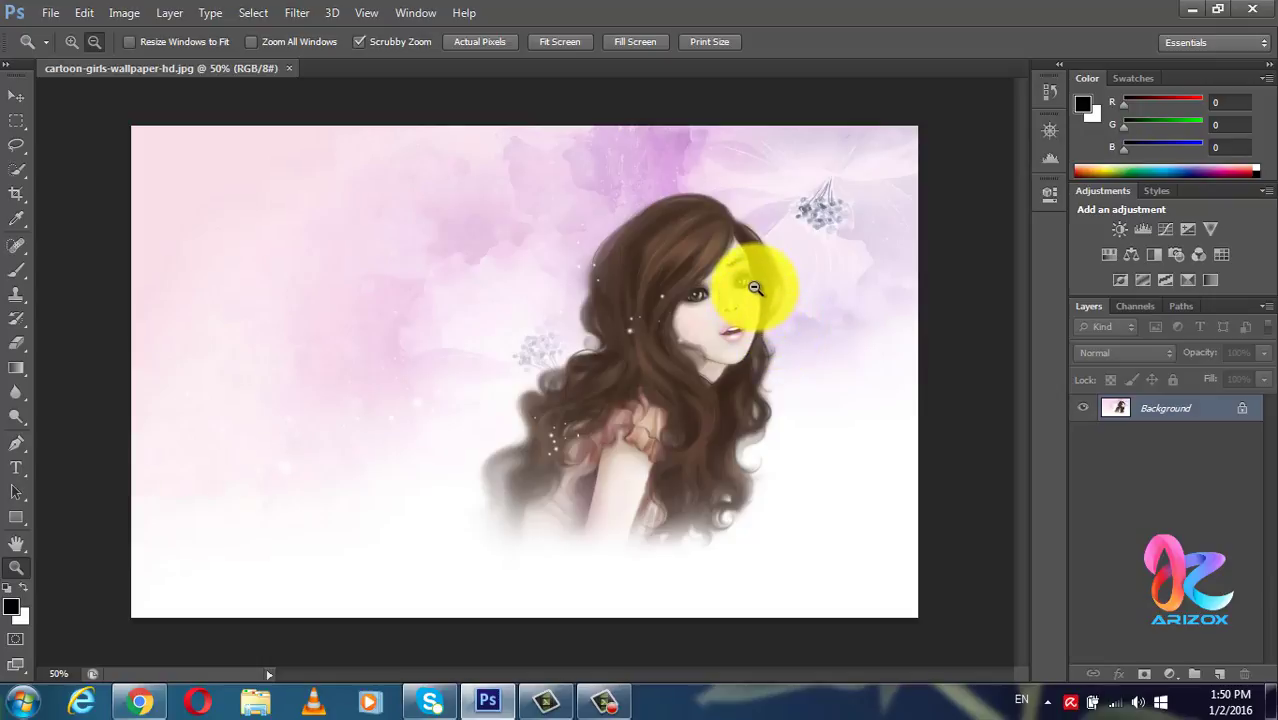
- Display the Navigator, zoom the image to 100%, and shift the navigator's view frame over the girl
click(418, 13)
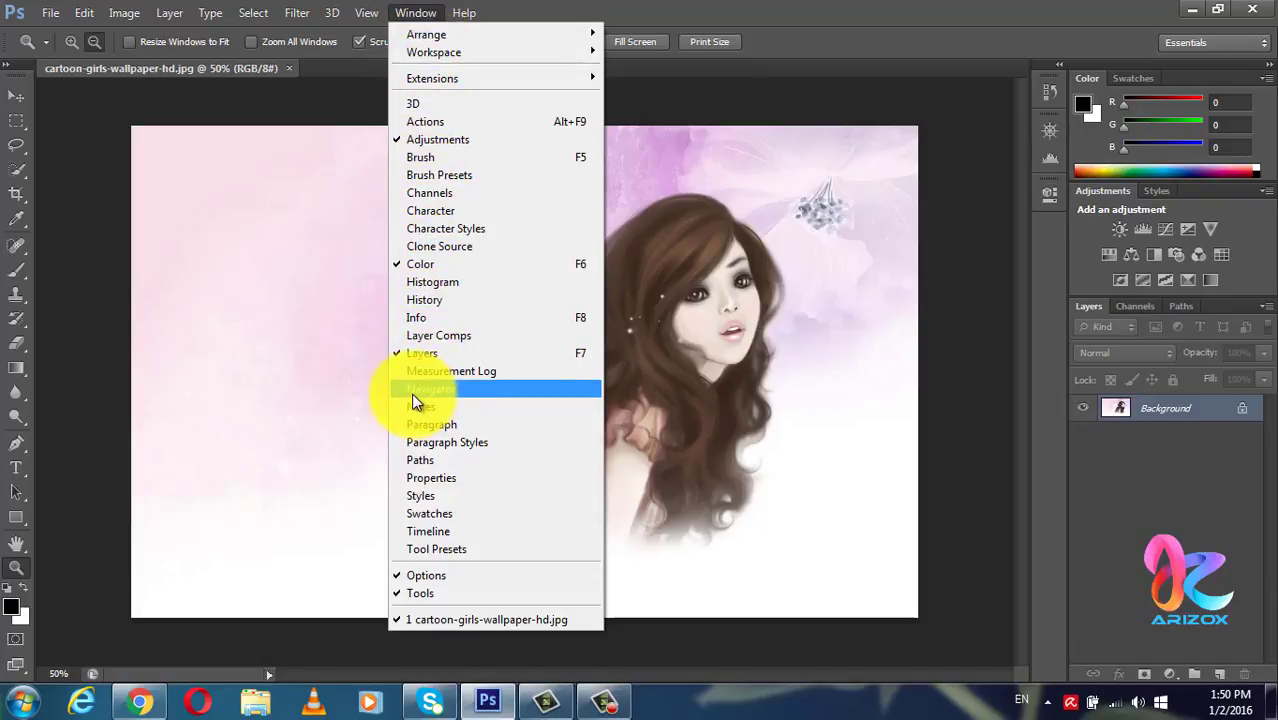
click(449, 389)
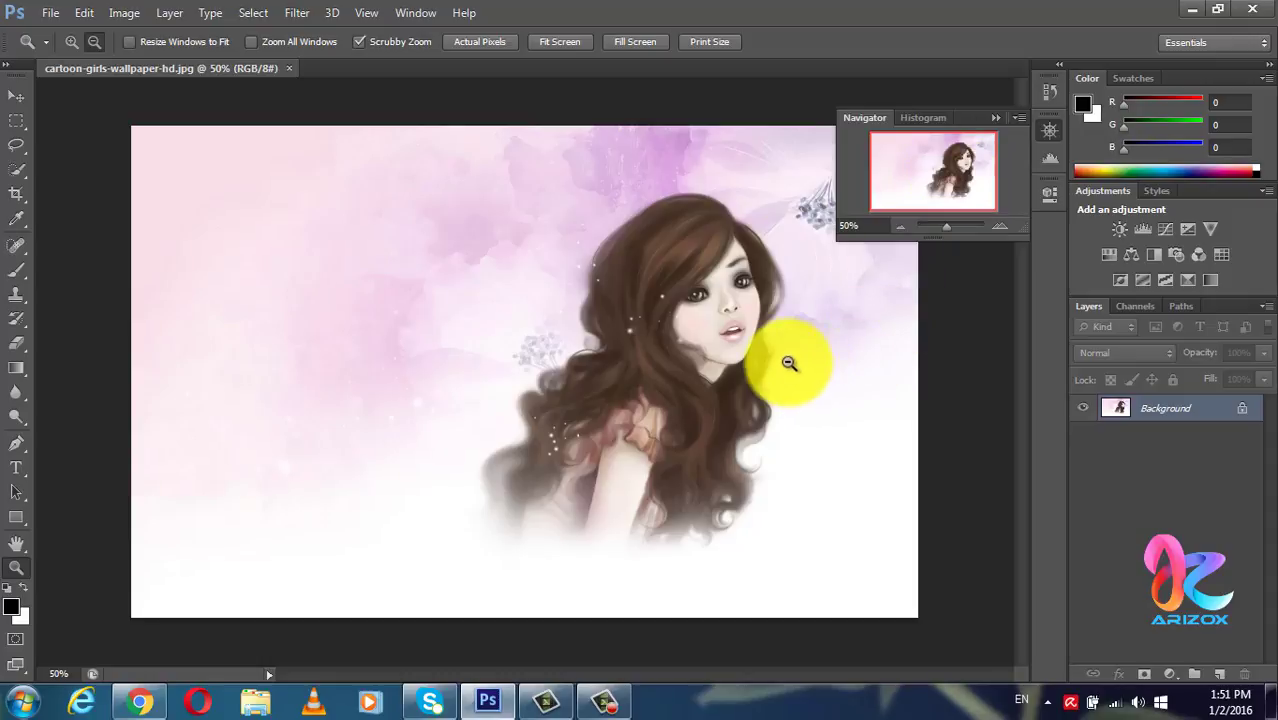
click(507, 338)
drag(507, 338, 642, 351)
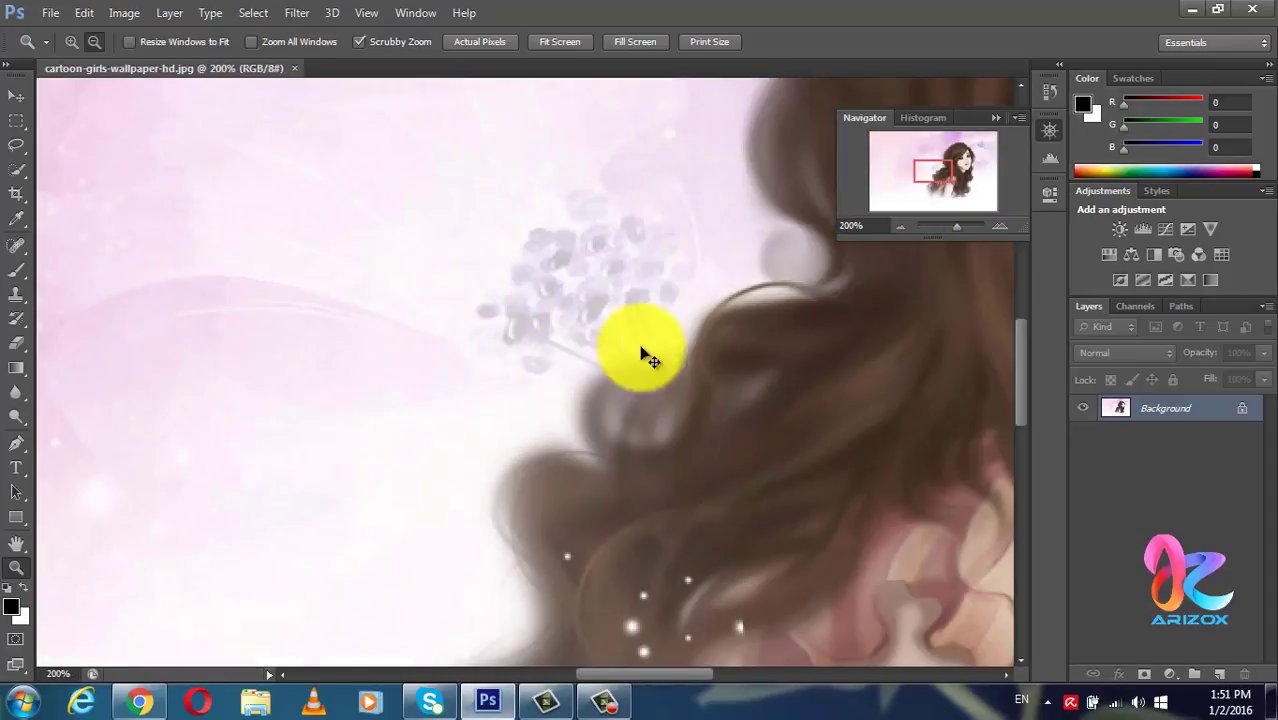
drag(813, 365, 750, 362)
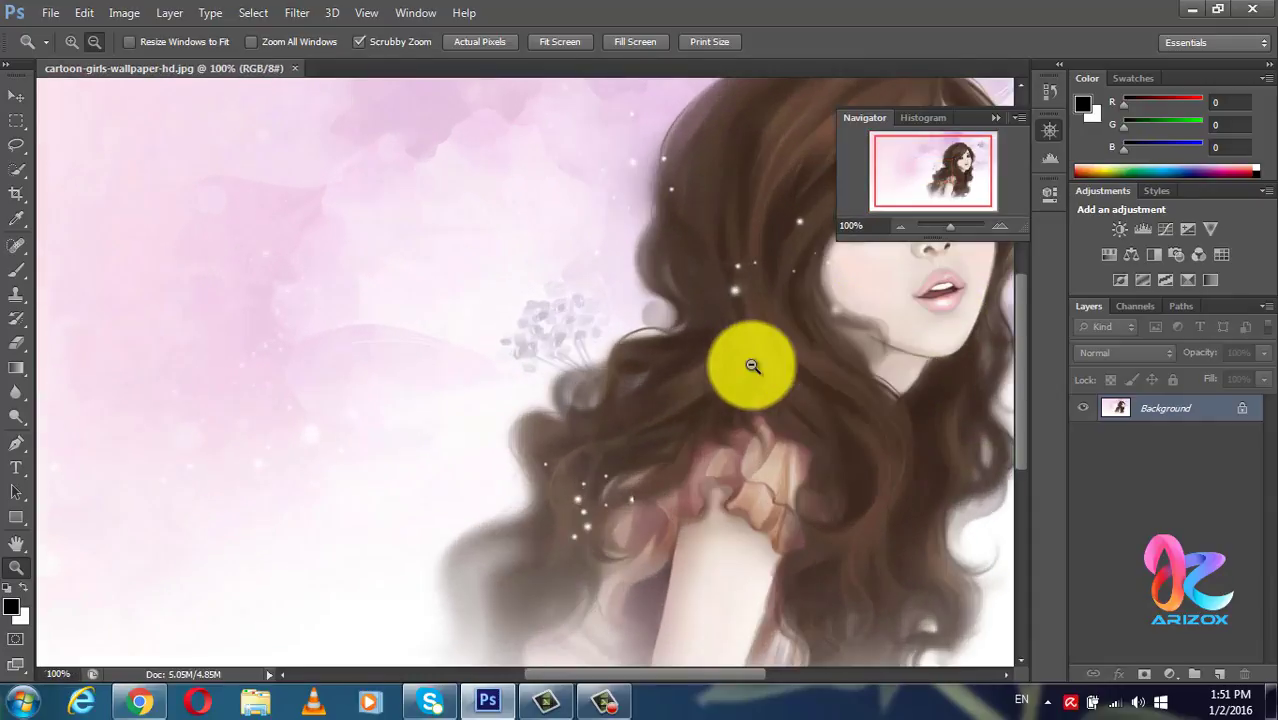
click(18, 96)
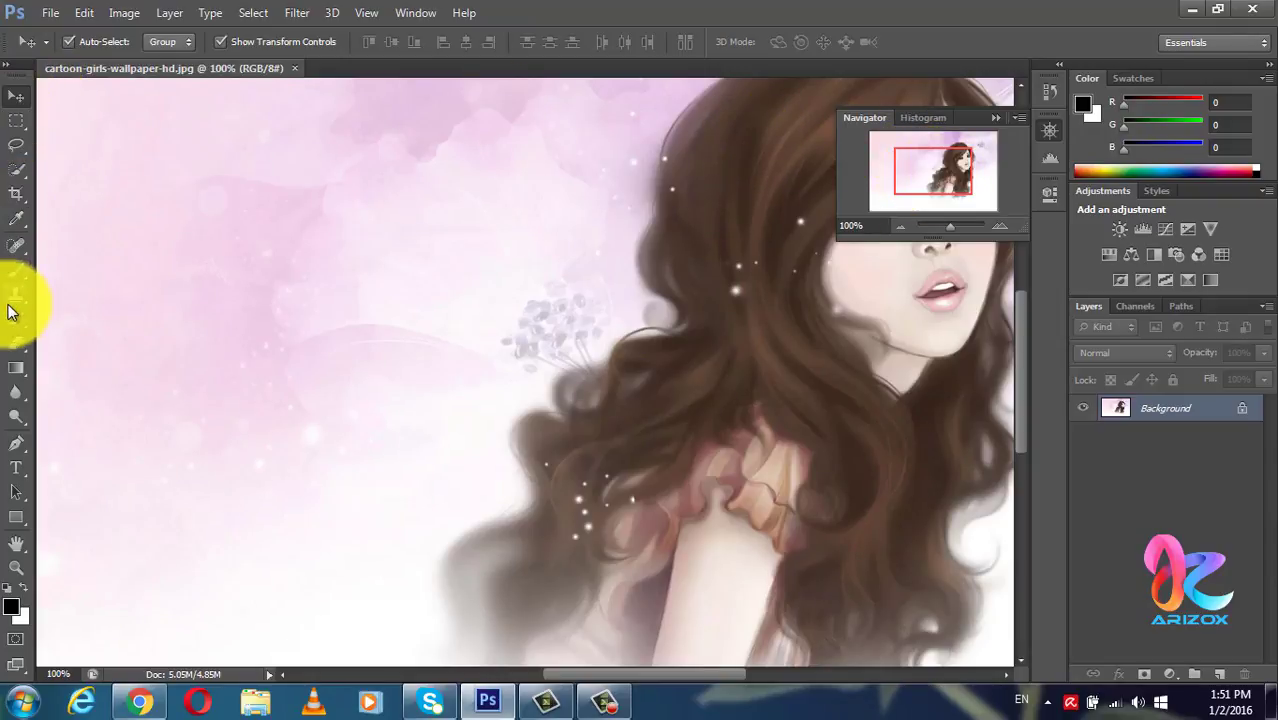
drag(932, 170, 963, 162)
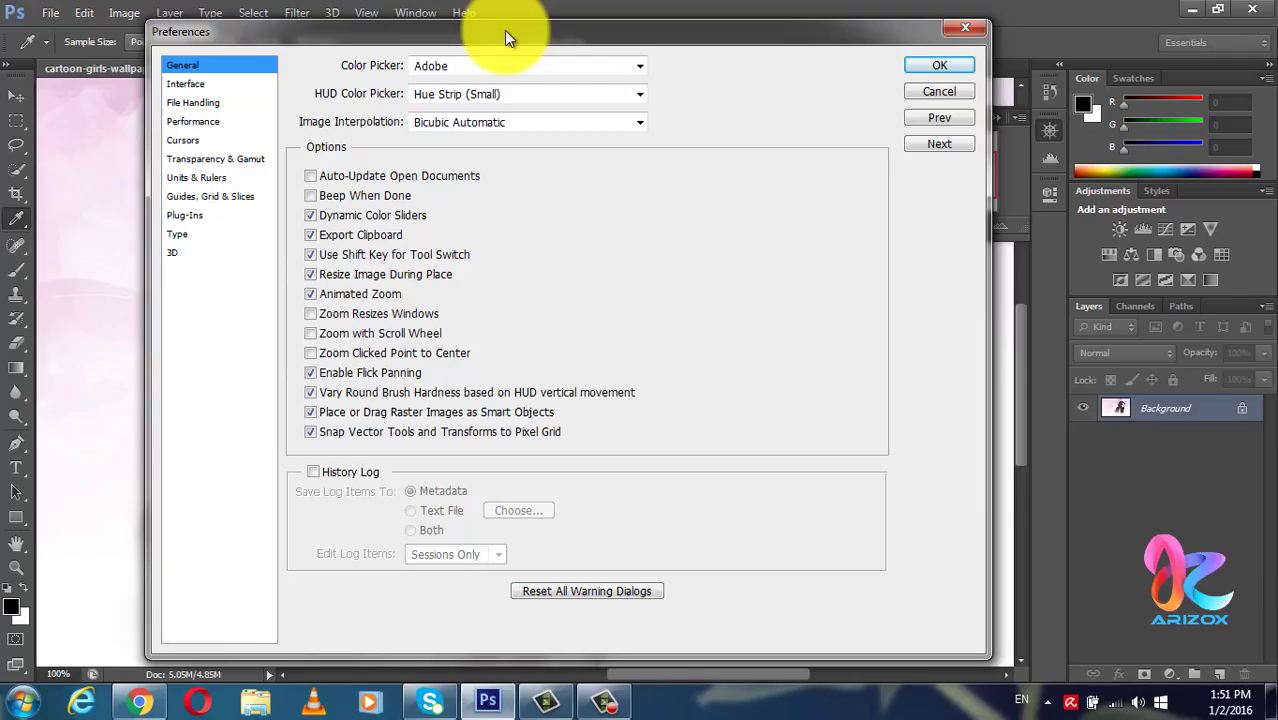
- Examine the Color Picker, HUD Color Picker and Image Interpolation choices in the General preferences
drag(504, 30, 434, 31)
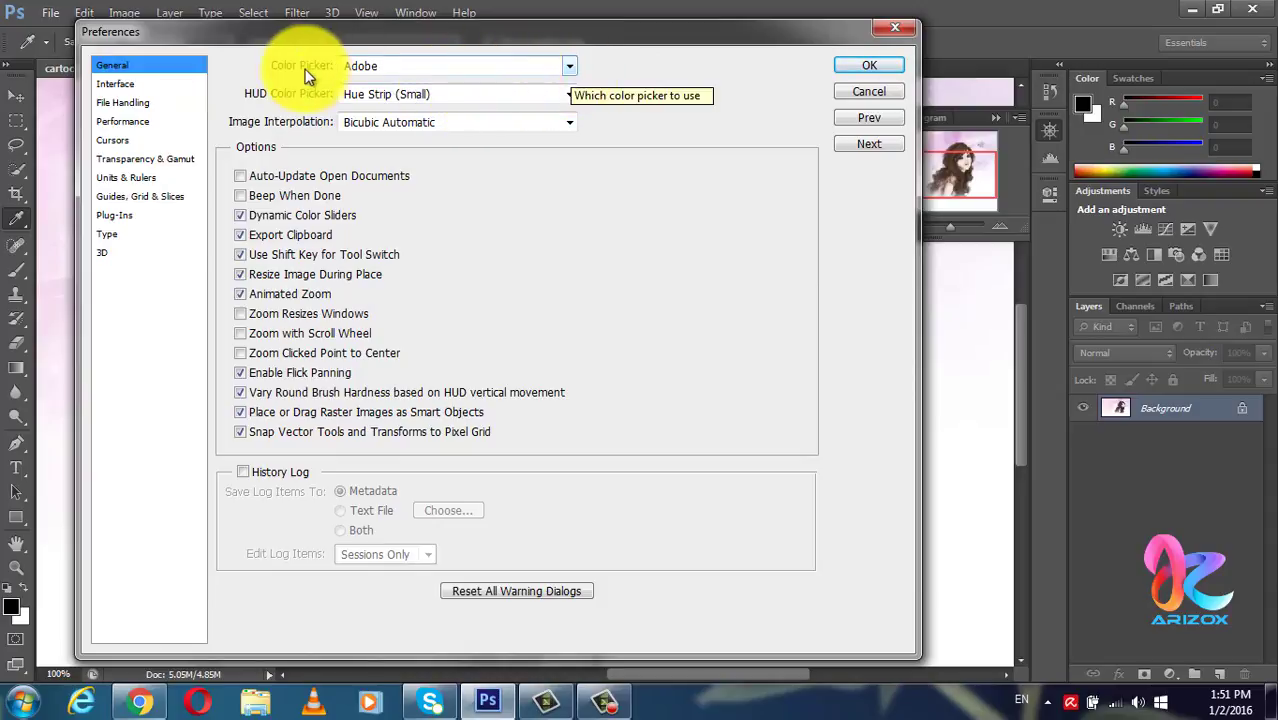
click(570, 66)
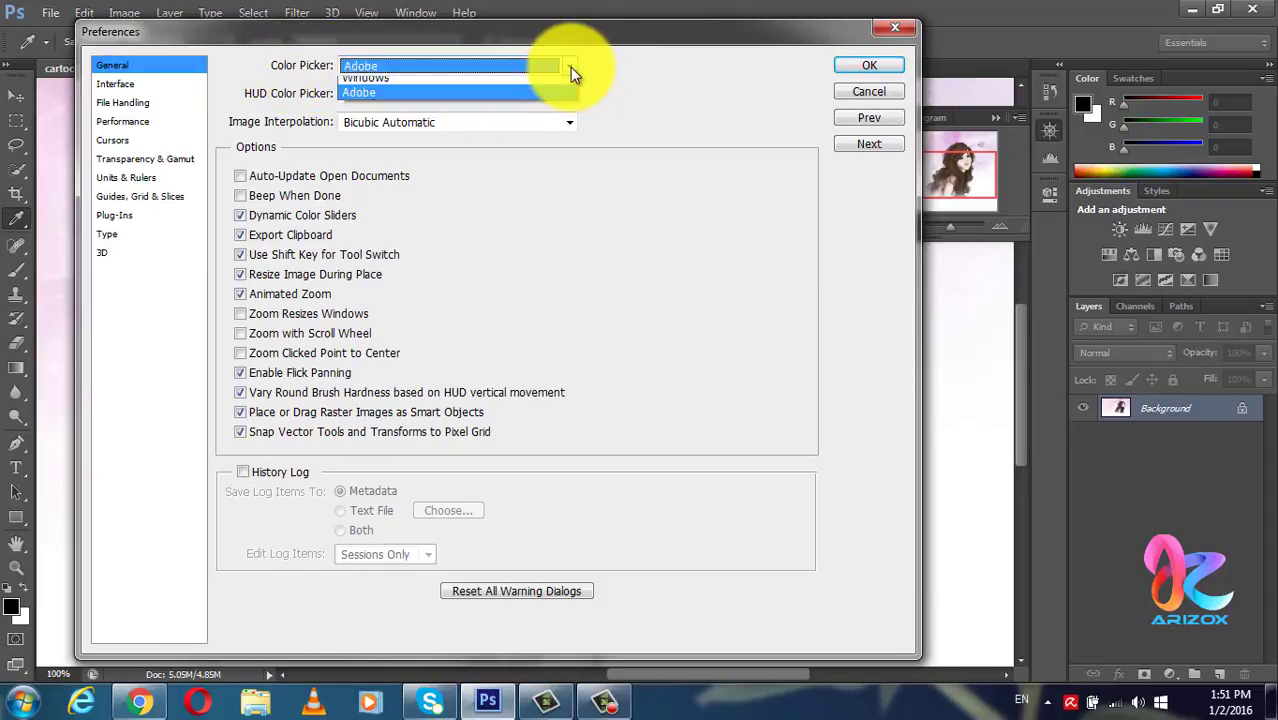
click(673, 46)
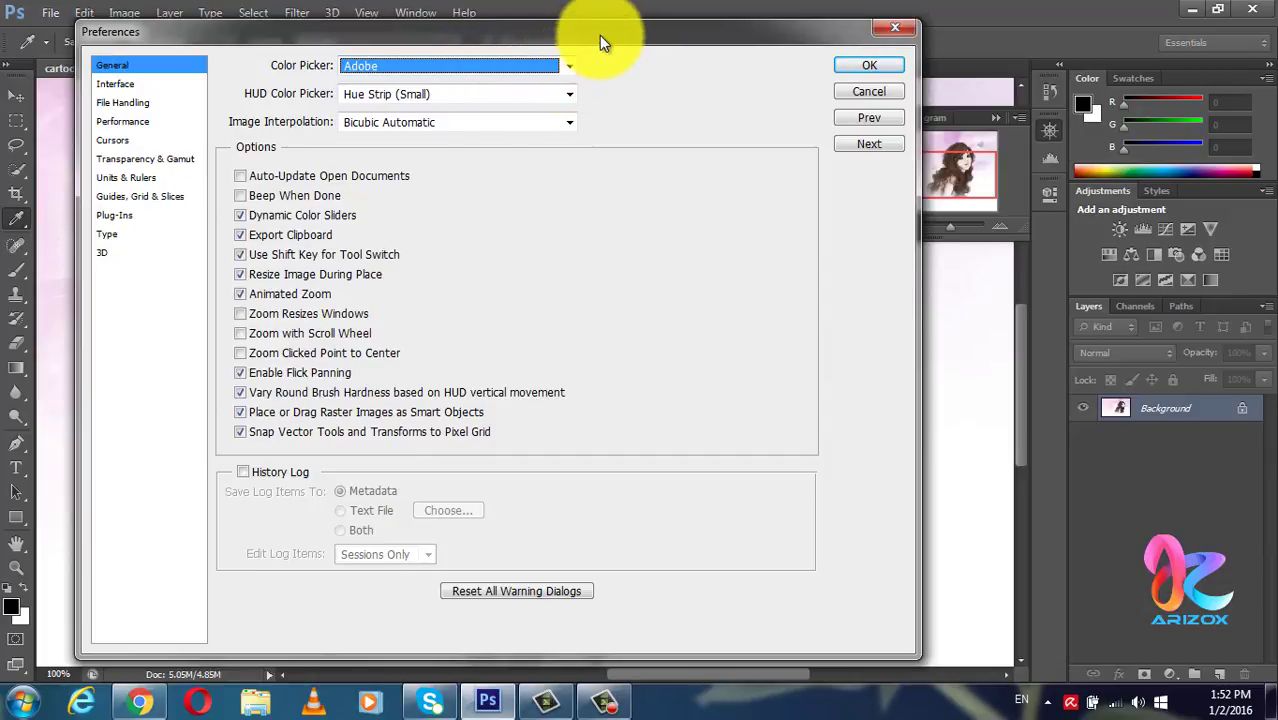
drag(599, 36, 608, 37)
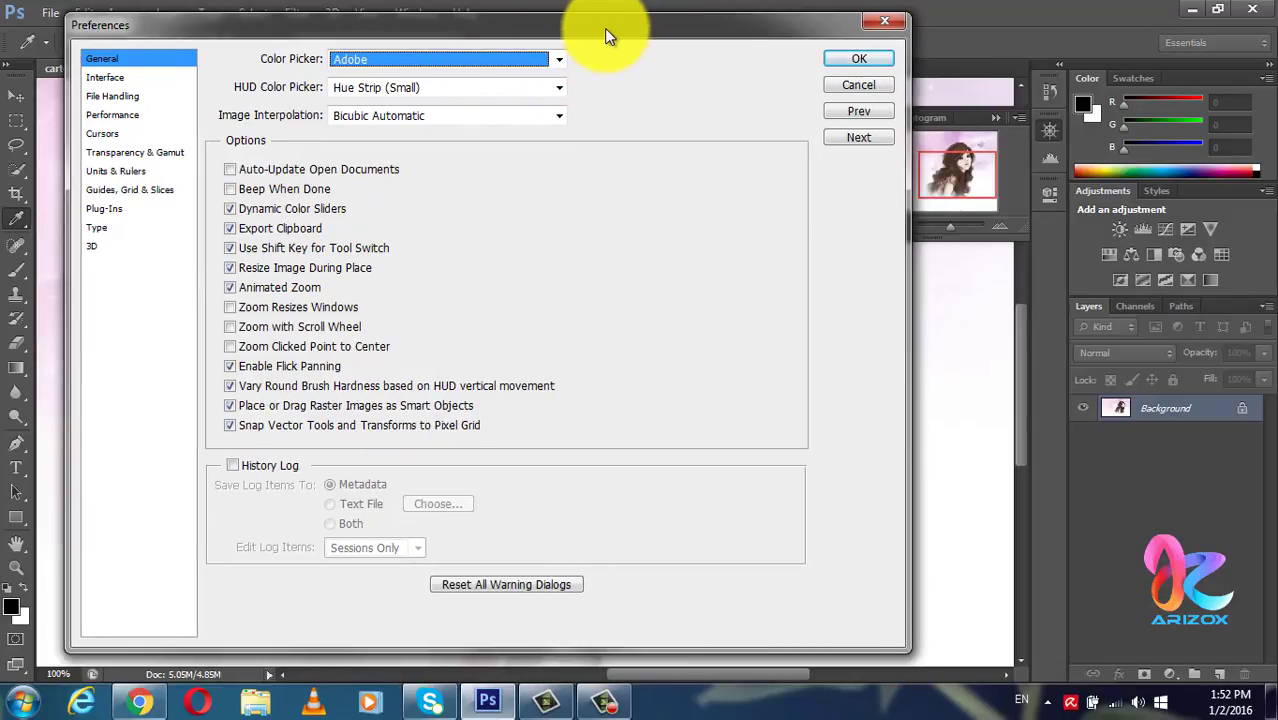
click(558, 61)
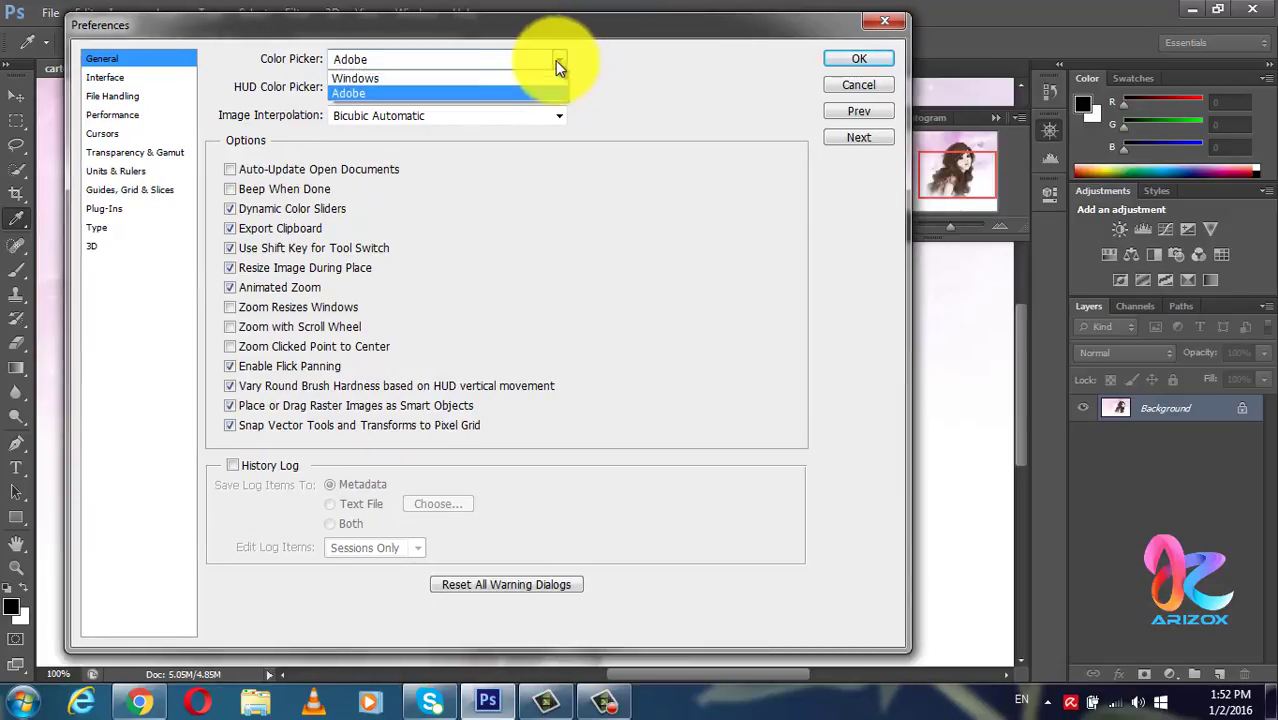
click(600, 74)
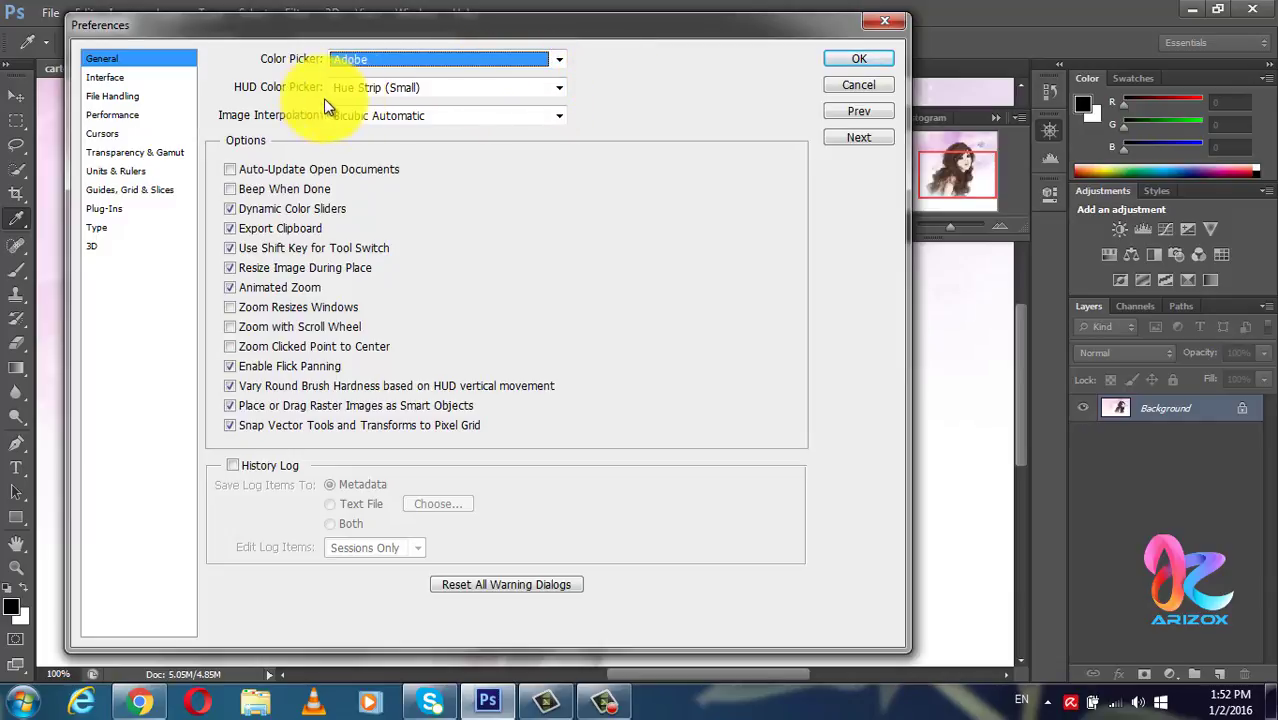
click(557, 89)
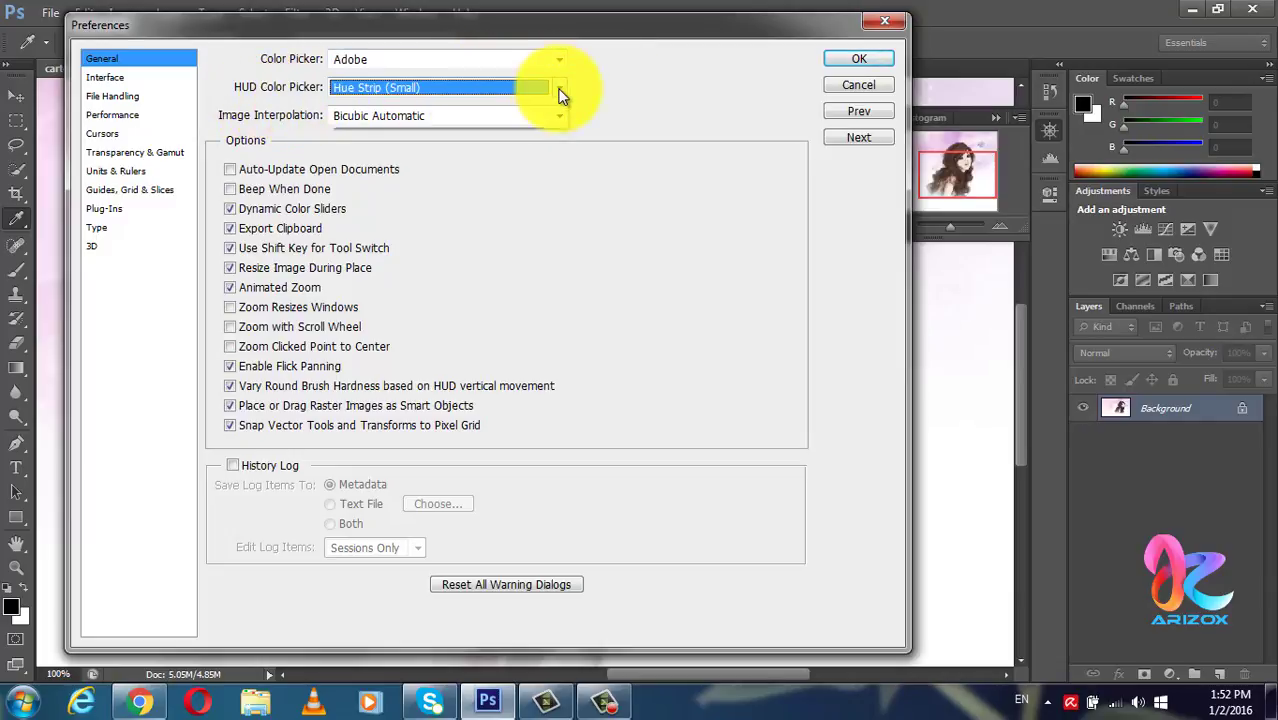
click(612, 93)
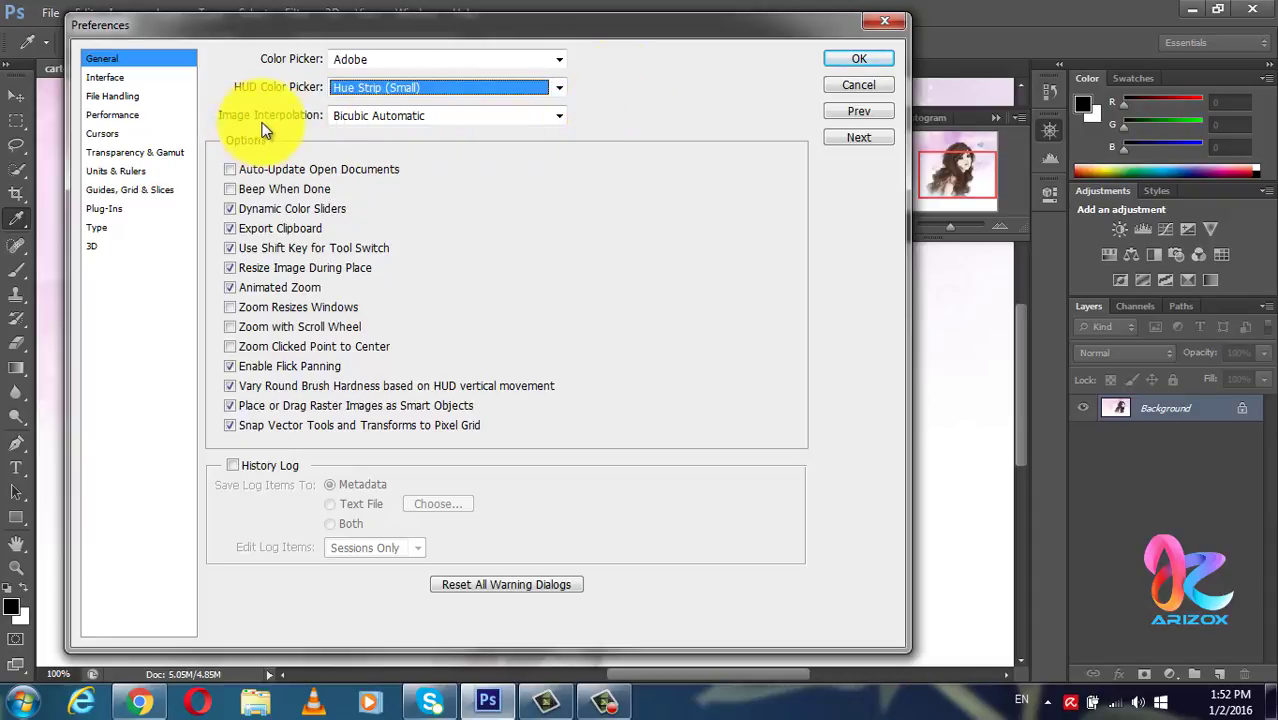
click(459, 115)
click(620, 100)
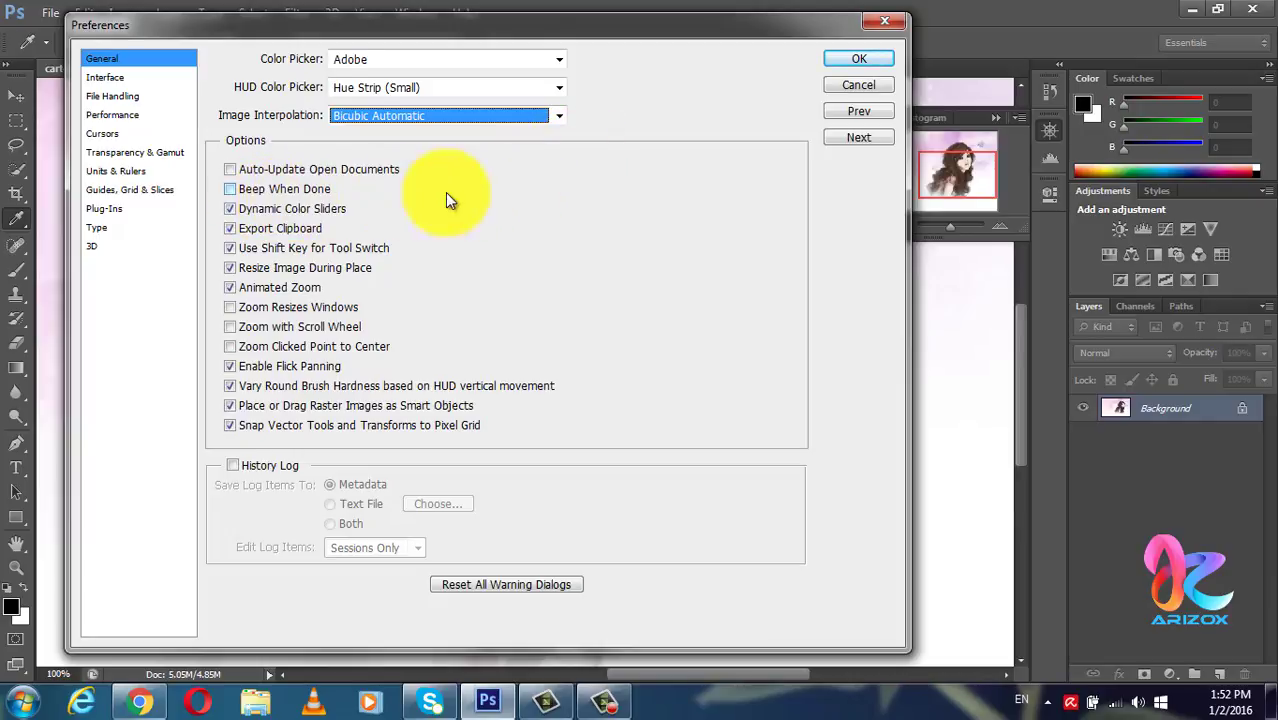
drag(600, 27, 610, 28)
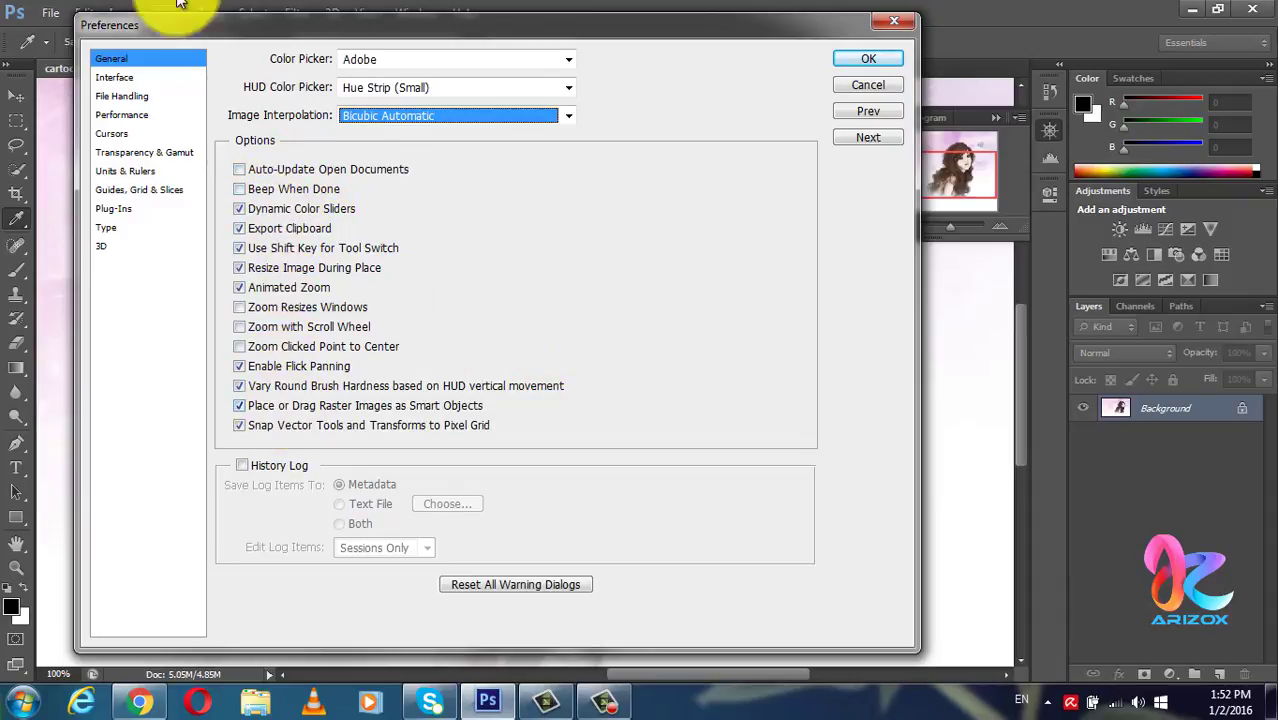
- Try the two light color themes in the Interface preferences and set the color theme to the darkest gray
click(114, 79)
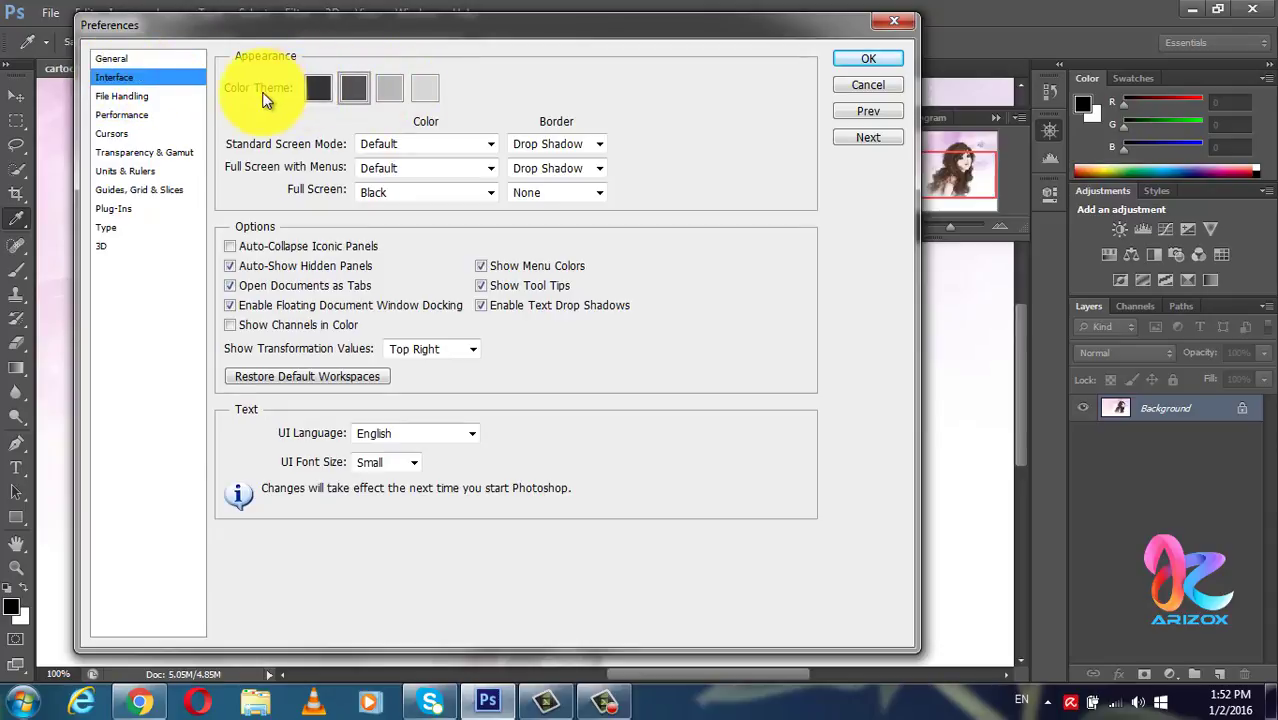
click(394, 90)
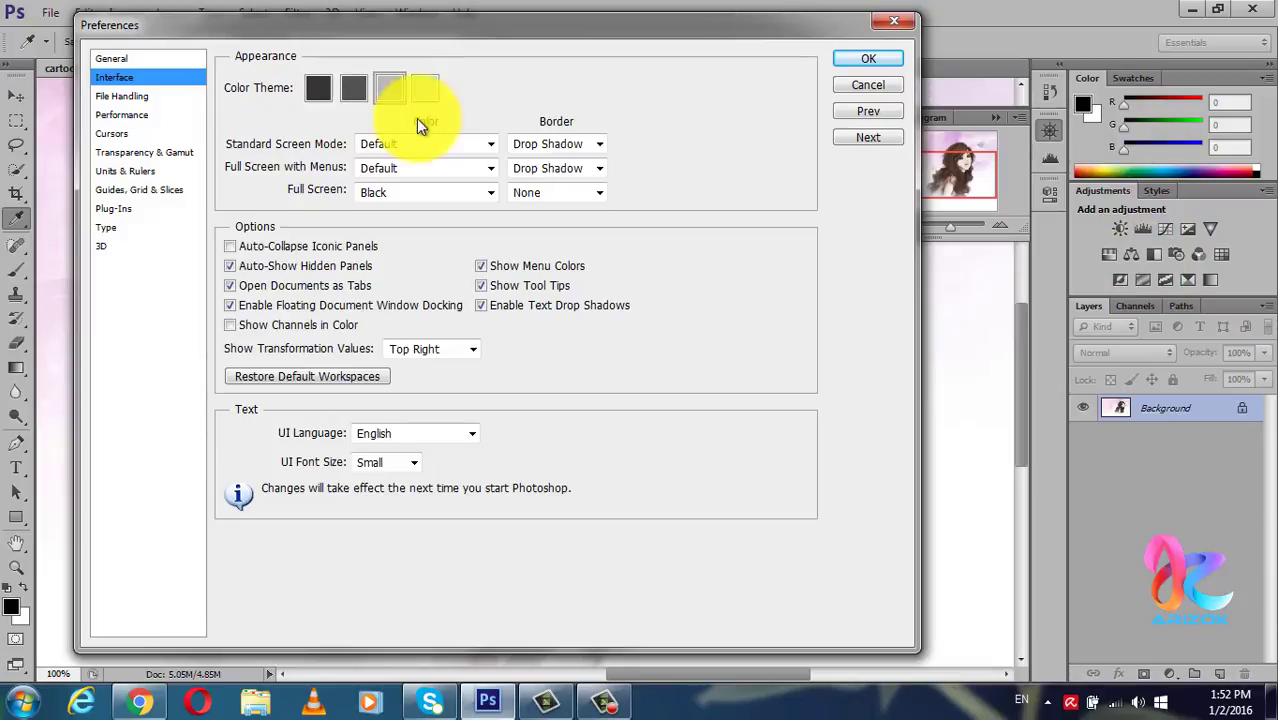
click(414, 90)
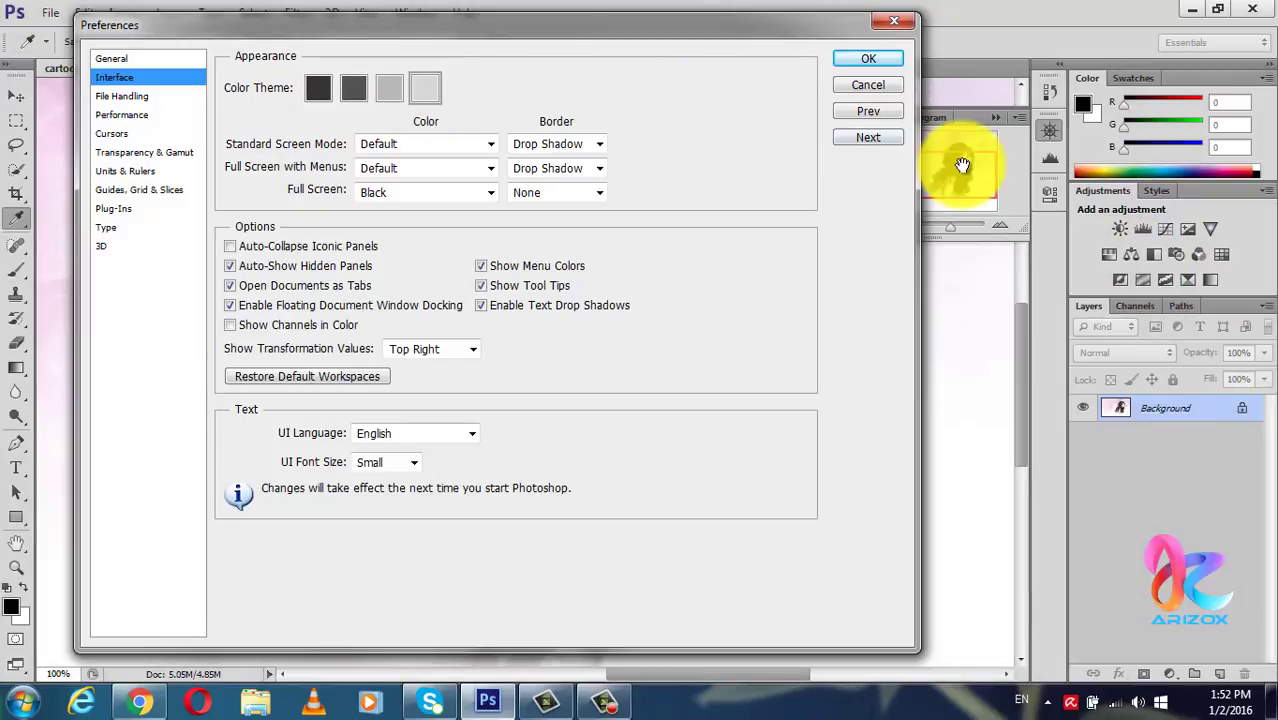
click(316, 89)
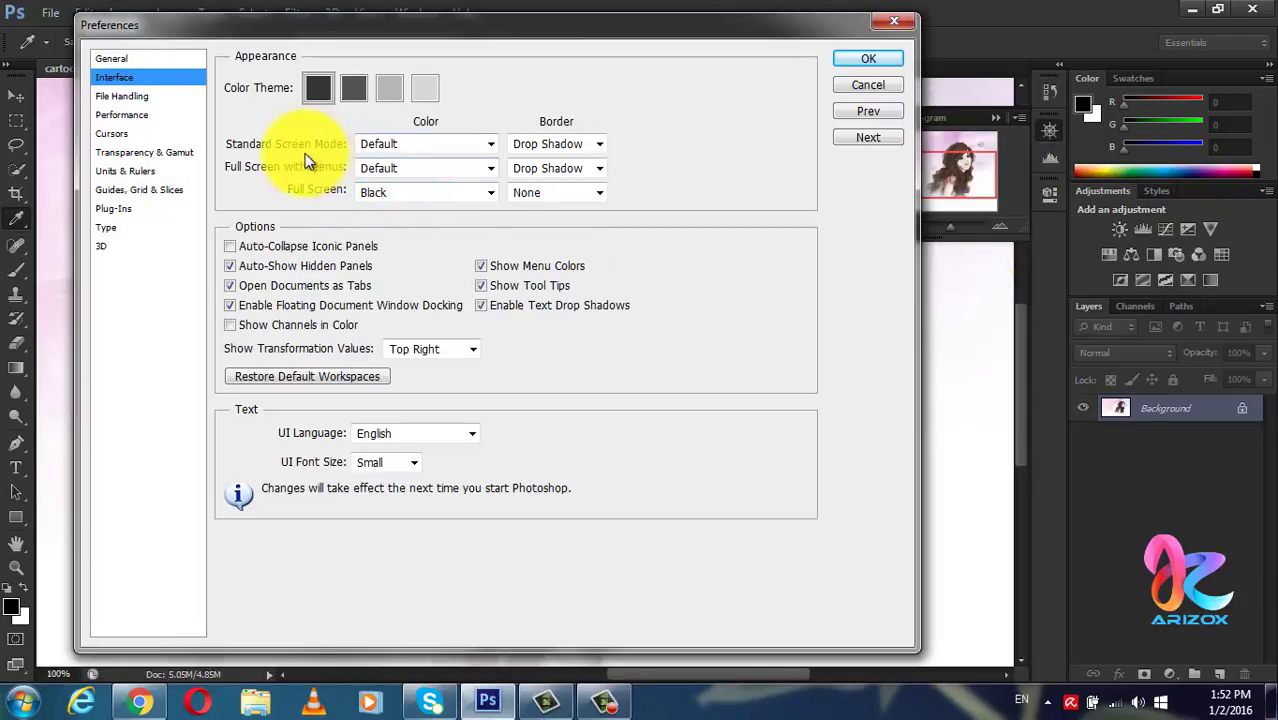
- Examine the color choices for Standard Screen Mode and Full Screen with Menus in the Interface preferences
click(489, 143)
click(412, 179)
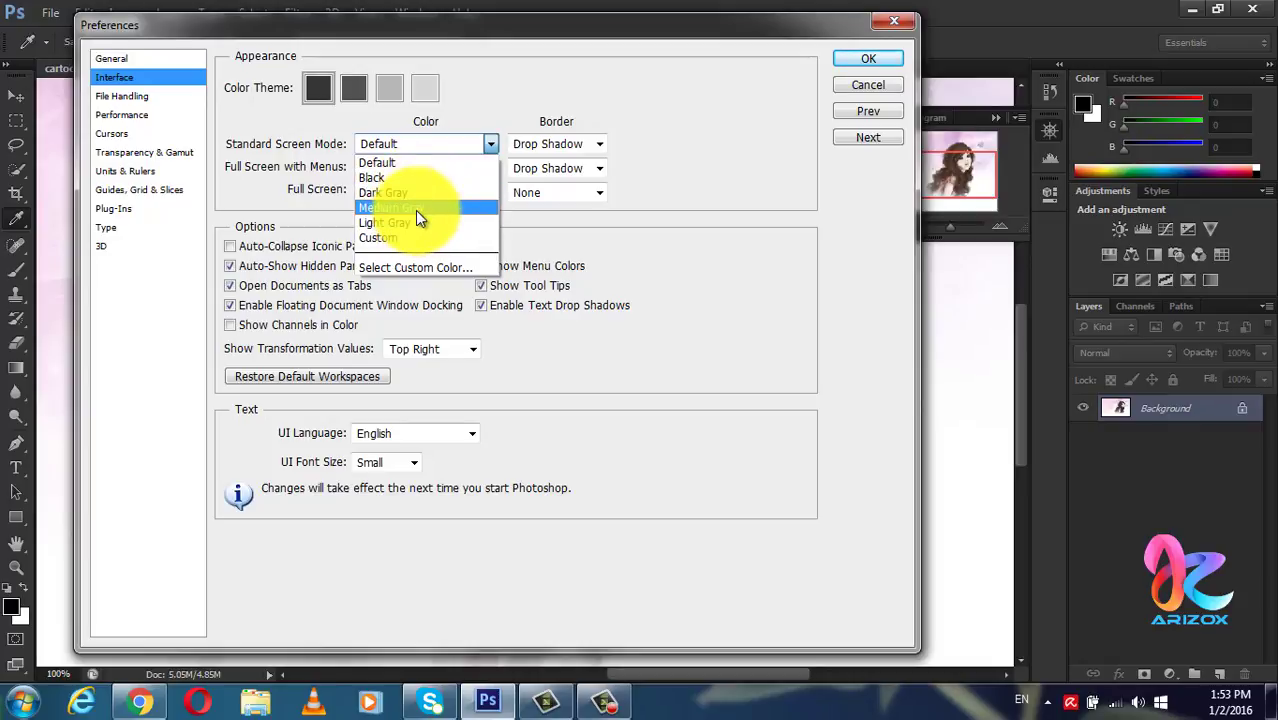
click(588, 104)
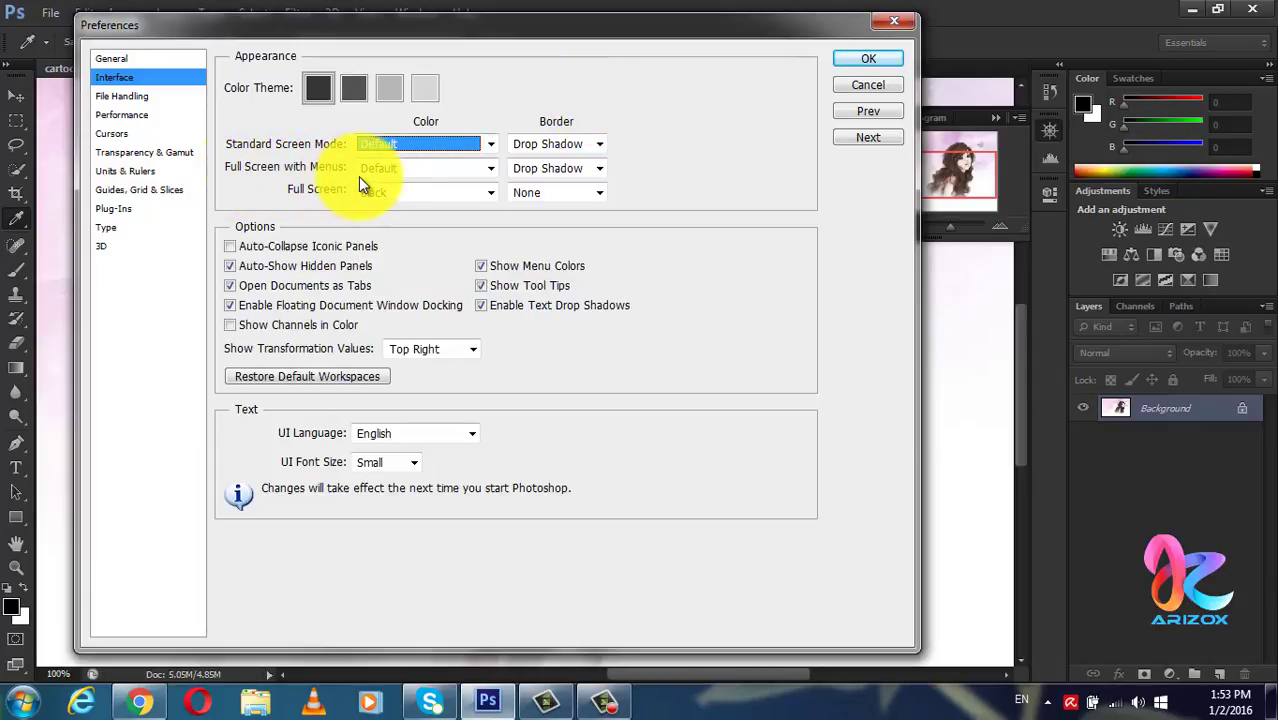
click(489, 168)
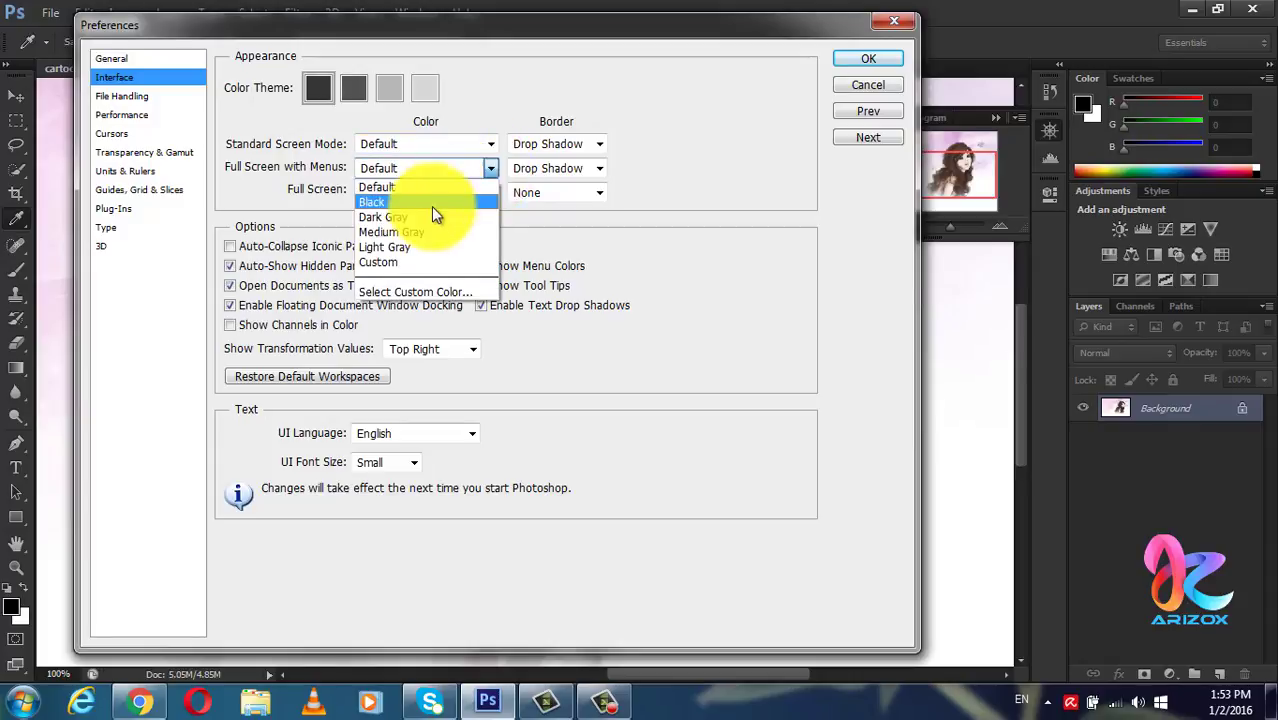
click(407, 201)
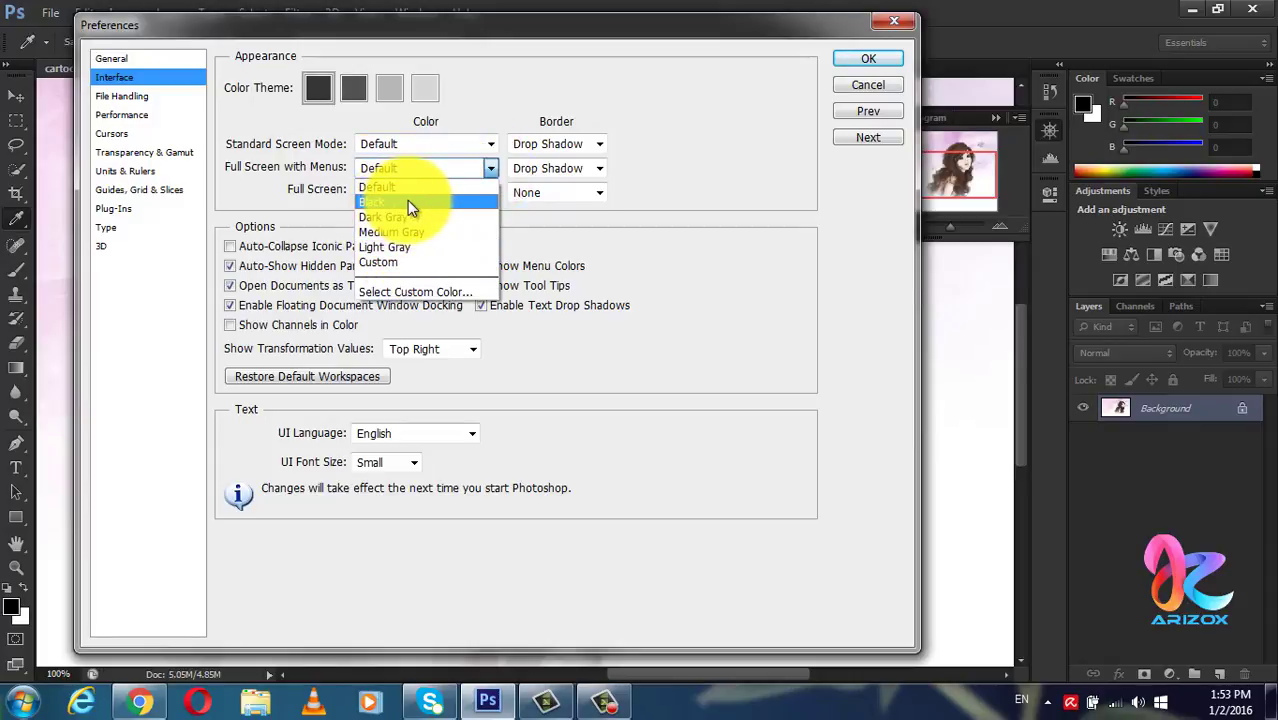
click(407, 150)
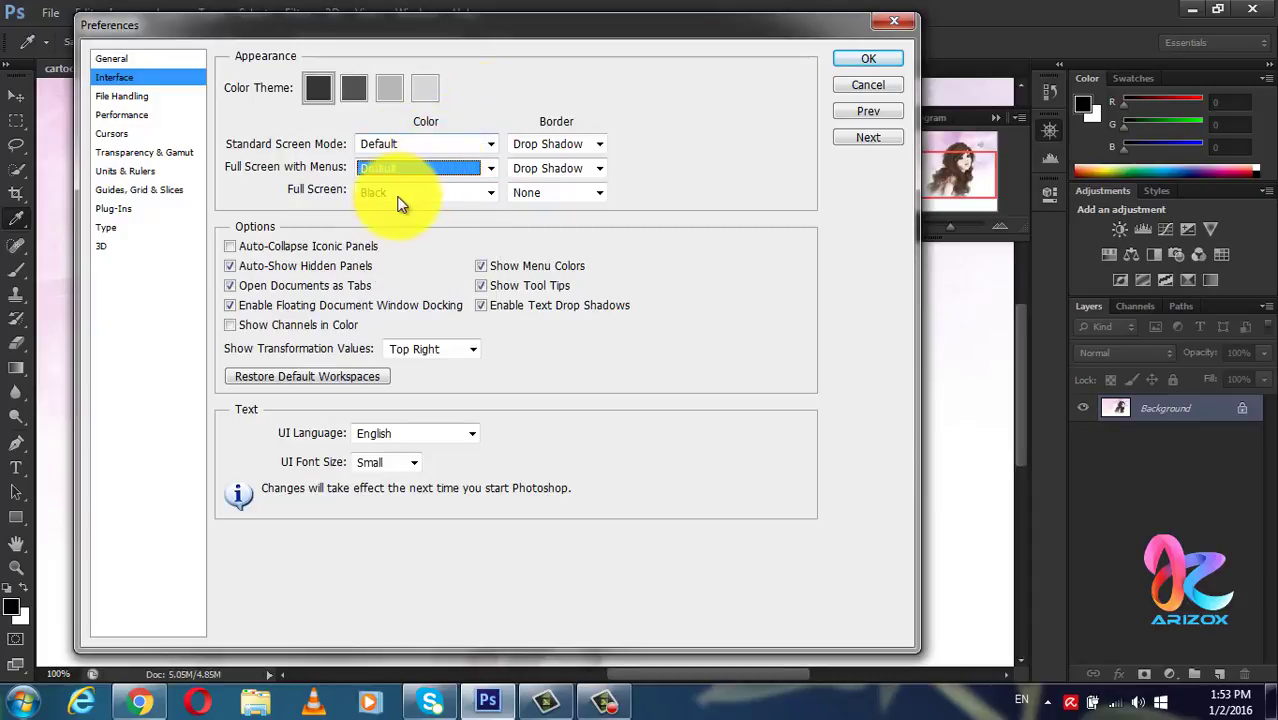
click(400, 192)
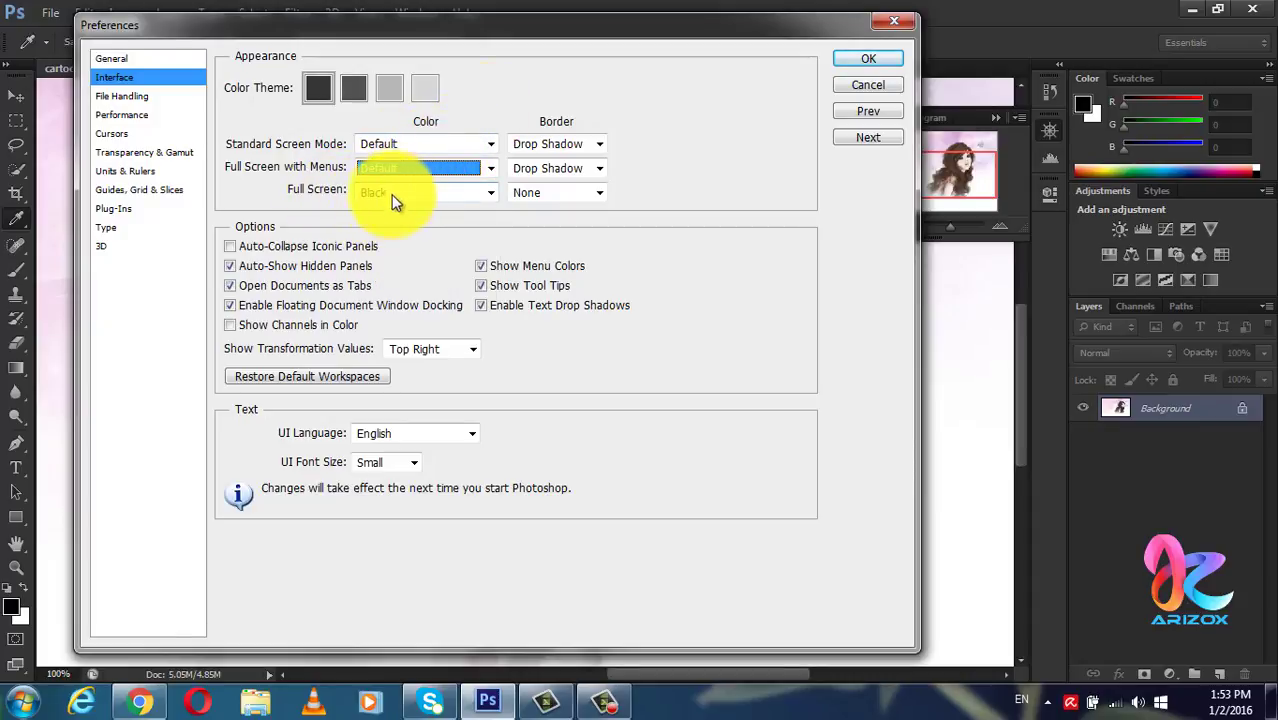